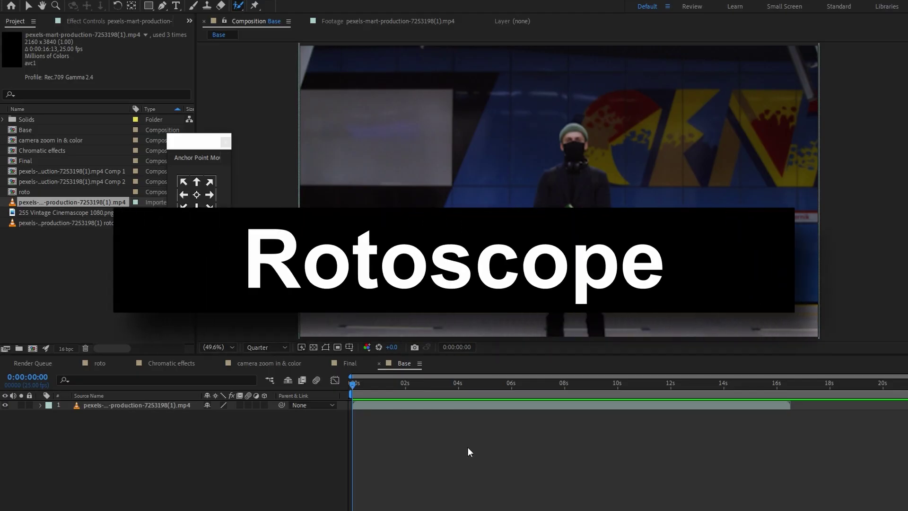
Open the video layer of the Base composition in its own viewer and select the standing man with a Roto Brush stroke.
left_click(378, 406)
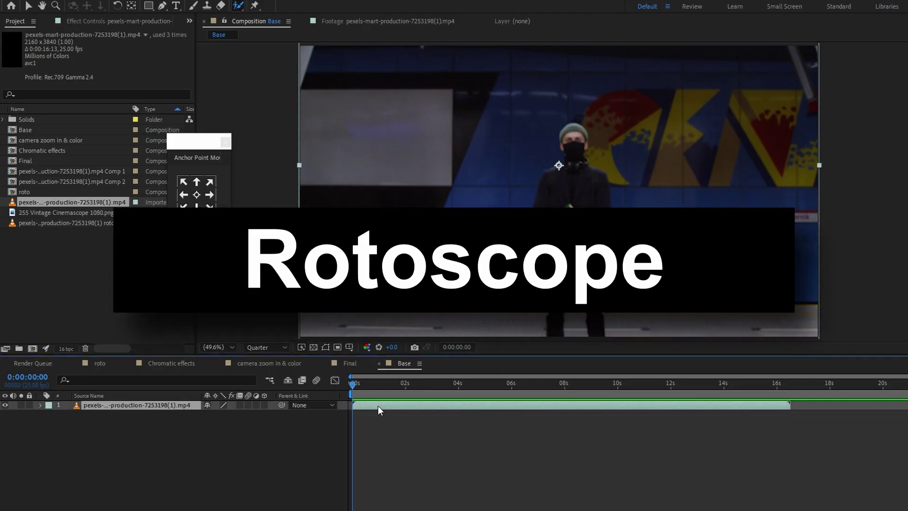
double_click(378, 406)
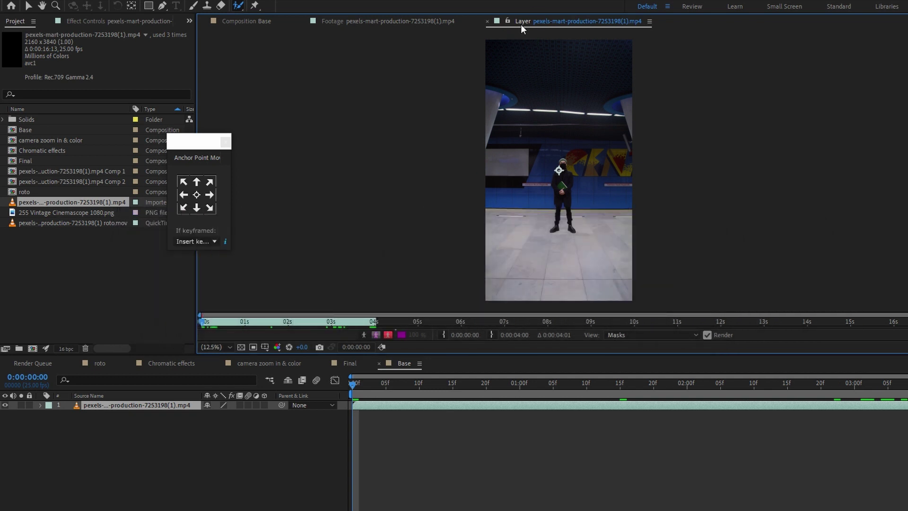
scroll(568, 174, "up", 6)
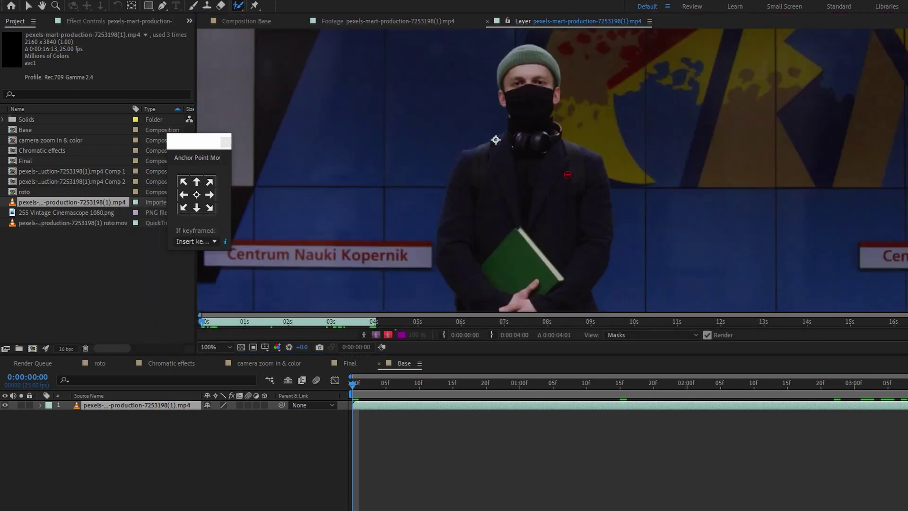
left_click_drag(529, 52, 543, 304)
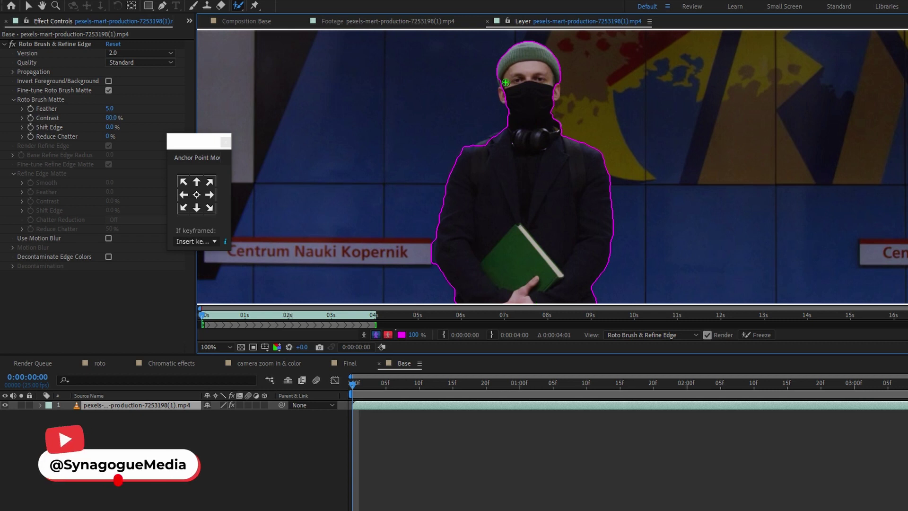
Refine the man's roto selection around his ears and shoulder, and exclude the sign beside his arm and the gap between his legs.
left_click_drag(501, 76, 502, 90)
left_click_drag(502, 134, 471, 149)
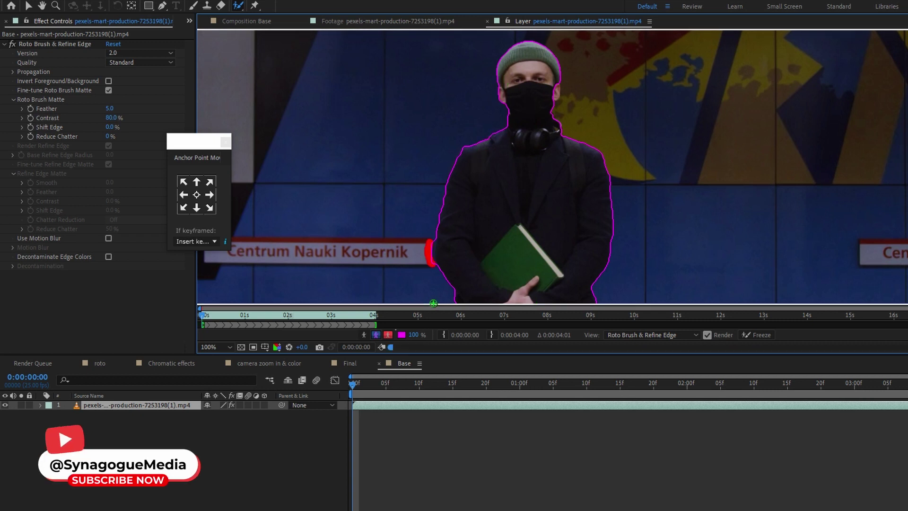
scroll(553, 235, "down", 4)
scroll(553, 236, "up", 6)
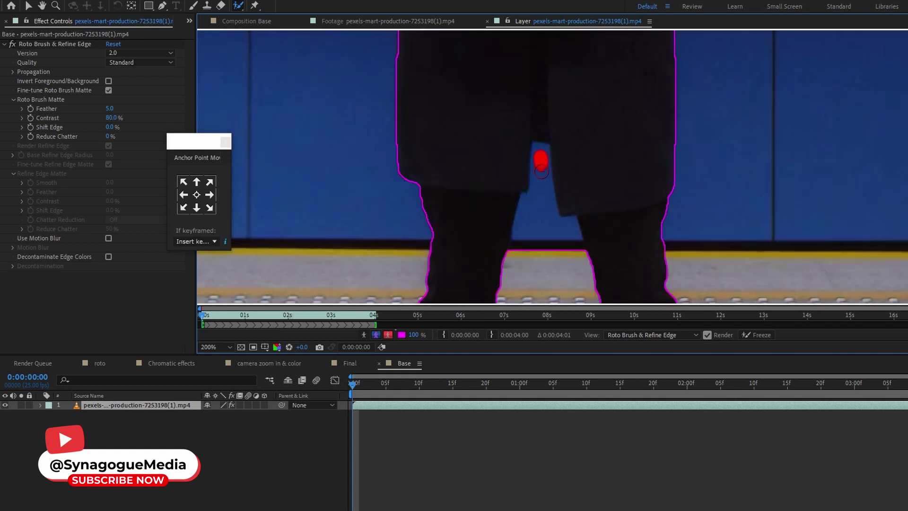
left_click_drag(541, 171, 544, 255)
scroll(545, 255, "down", 3)
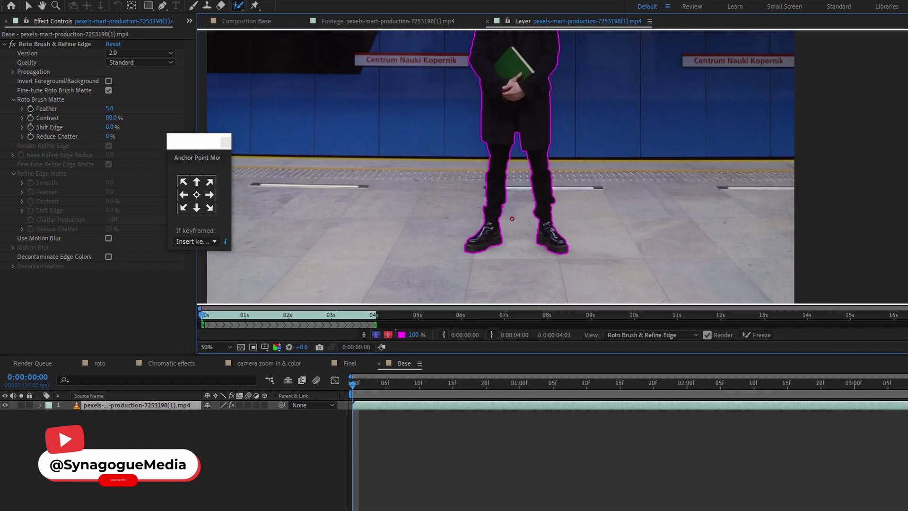
scroll(513, 87, "down", 2)
scroll(512, 88, "up", 5)
left_click_drag(513, 87, 516, 118)
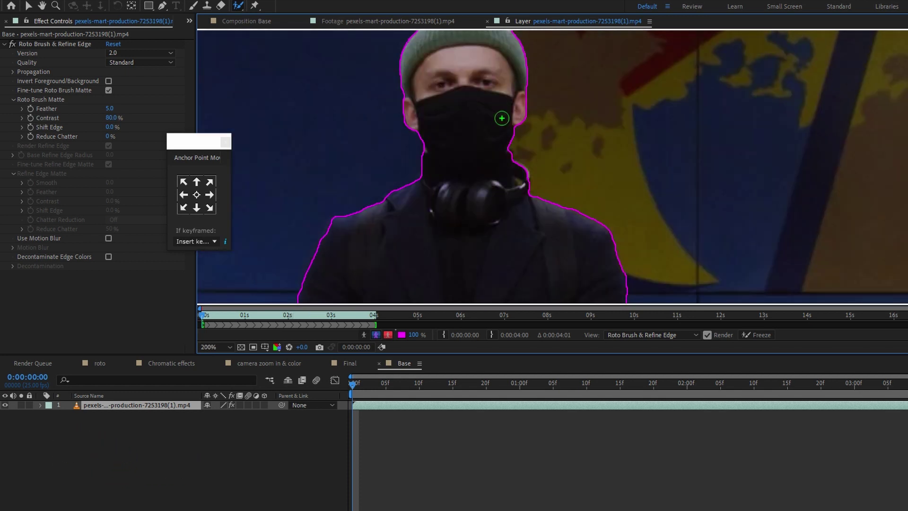
Check the roto selection on the following frames and inspect the cutout in the Base composition.
key("Page_Down")
left_click(221, 316)
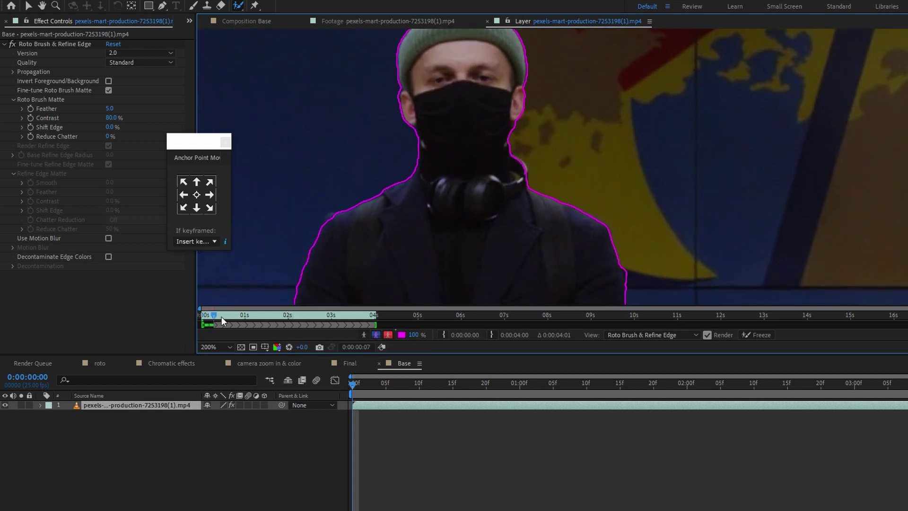
left_click(256, 21)
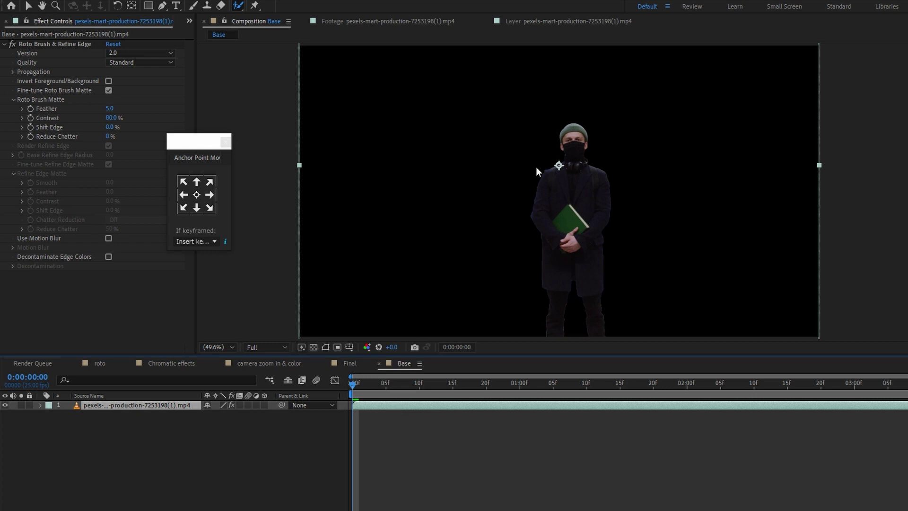
scroll(535, 167, "up", 3)
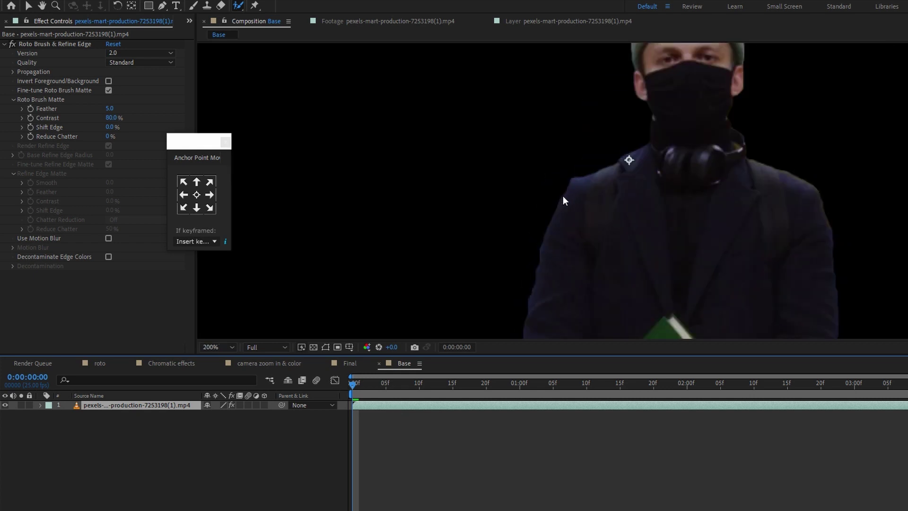
Apply the Refine Soft Matte effect to the rotoscoped layer and inspect the cutout's edges.
key("ctrl+space")
type("refin")
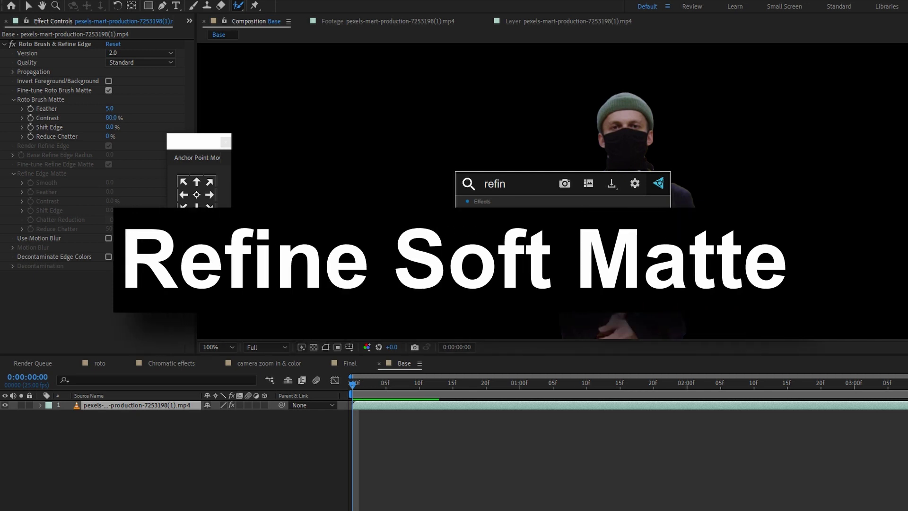
key("Return")
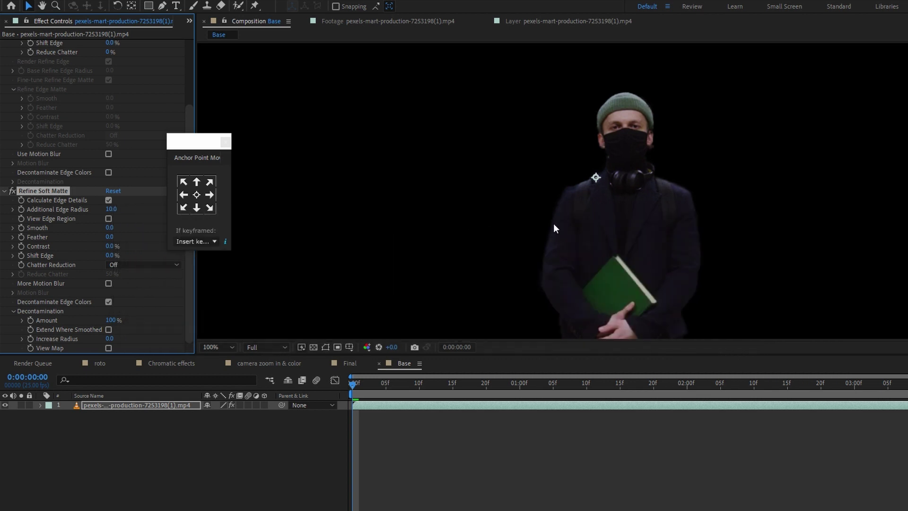
scroll(559, 200, "up", 1)
scroll(559, 200, "down", 3)
left_click_drag(561, 228, 476, 259)
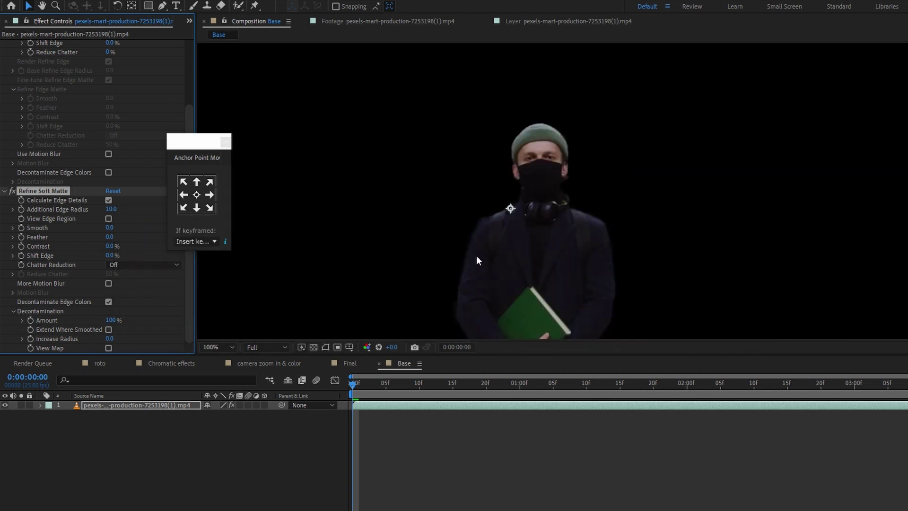
Set the Additional Edge Radius of Refine Soft Matte to 5 and deselect the layer.
left_click(112, 209)
type("5")
key("Return")
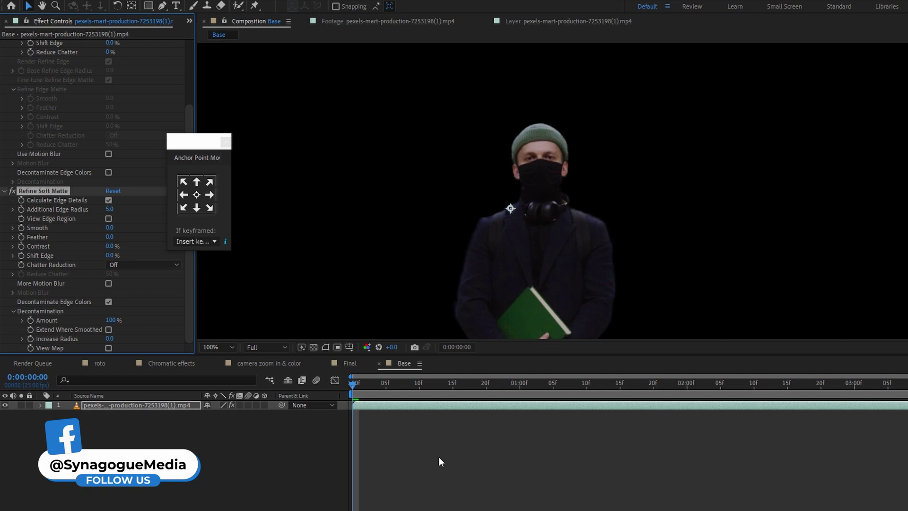
left_click(440, 462)
left_click(225, 142)
left_click(216, 154)
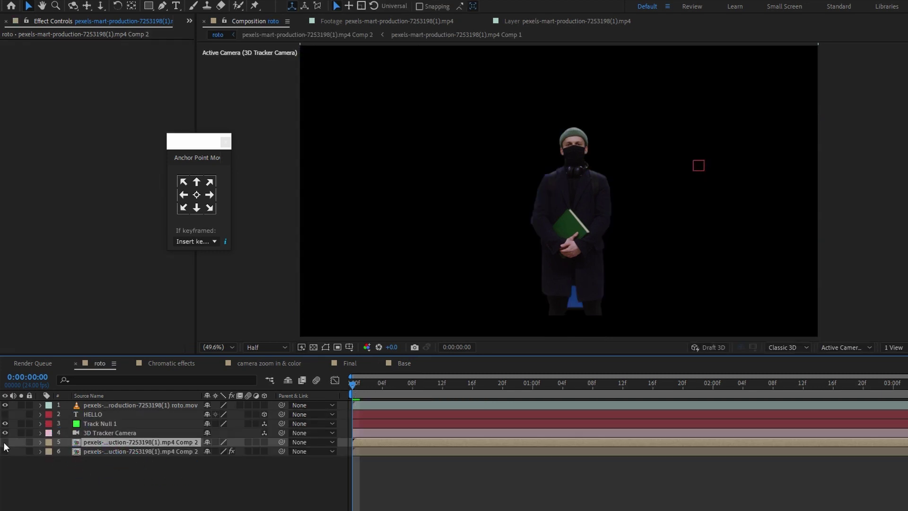
Make the fifth layer of the roto composition, the mp4 Comp 2 background, visible and apply the Liquify effect to it.
left_click(5, 442)
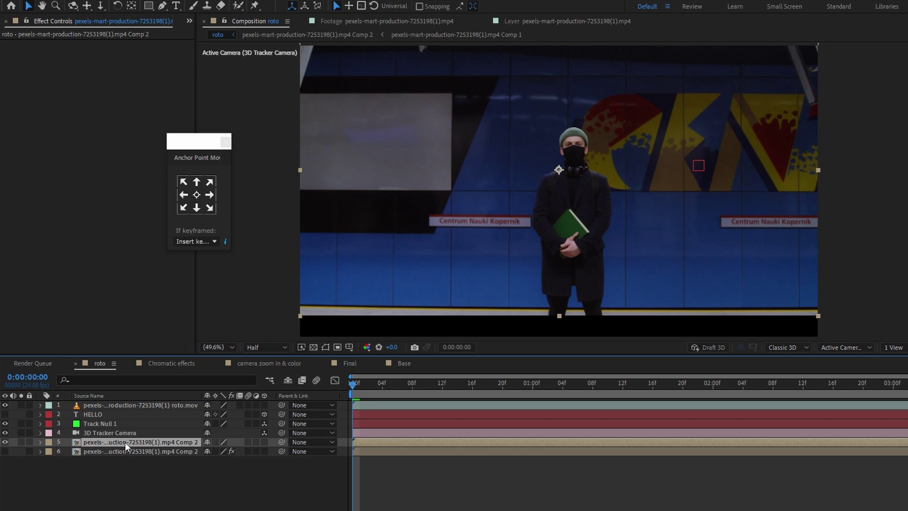
key("ctrl+s")
key("ctrl+space")
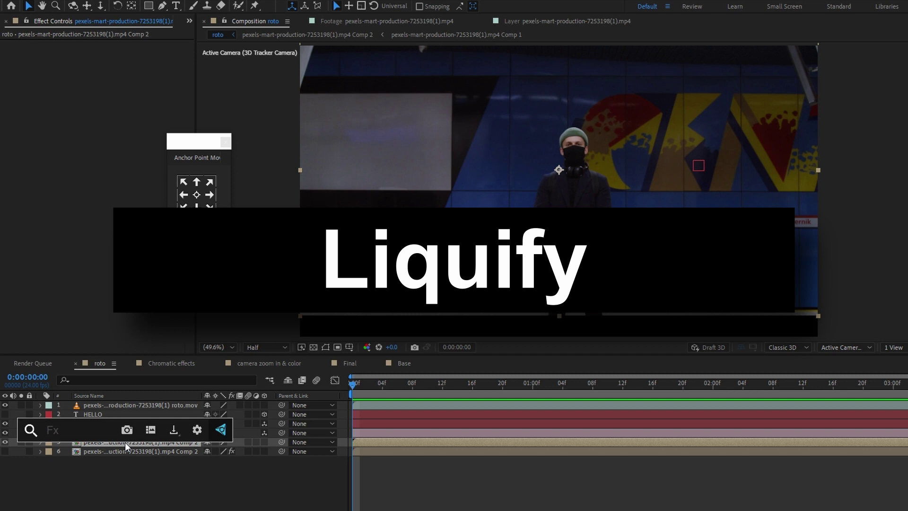
type("li")
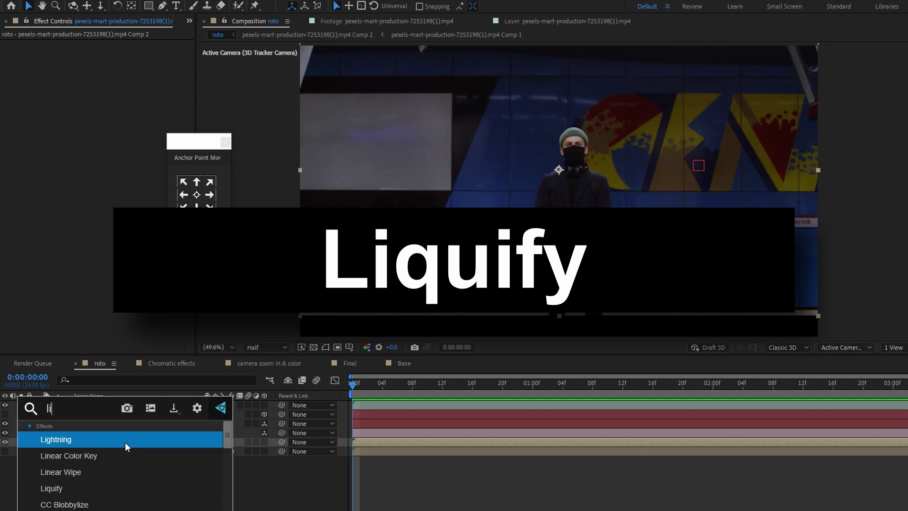
type("qui")
key("Return")
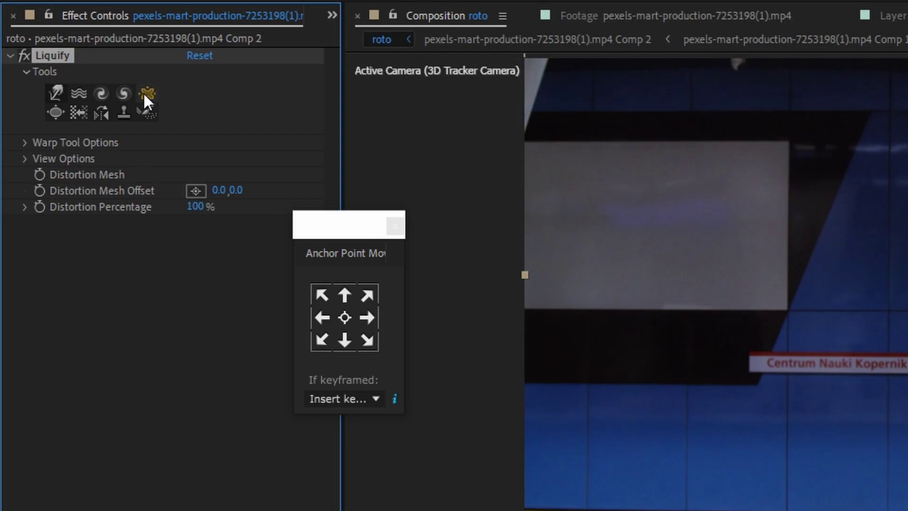
Distort the man and the surrounding wall with large freehand Liquify strokes.
left_click(144, 93)
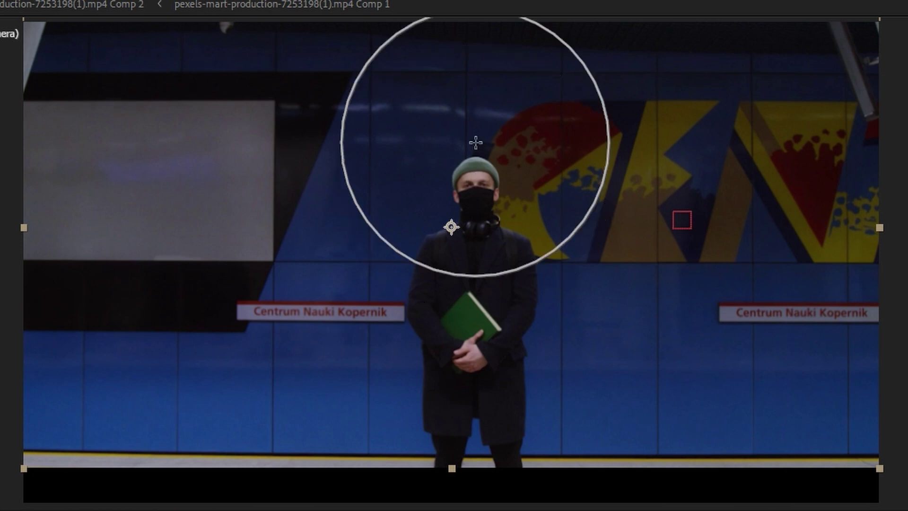
mouse_move(476, 142)
left_mouse_down()
mouse_move(473, 461)
mouse_move(474, 183)
mouse_move(470, 414)
mouse_move(350, 170)
mouse_move(766, 376)
mouse_move(108, 229)
mouse_move(216, 102)
mouse_move(796, 407)
mouse_move(222, 354)
left_mouse_up()
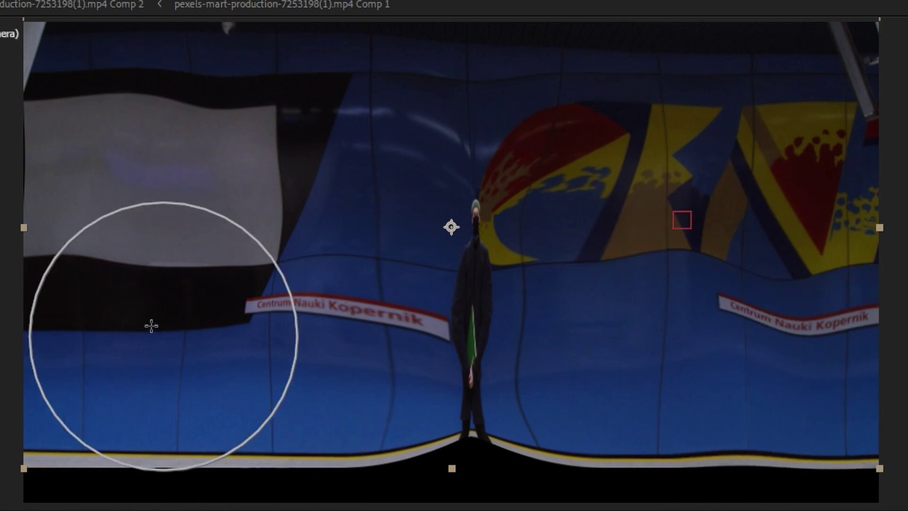
mouse_move(163, 305)
left_mouse_down()
mouse_move(305, 200)
mouse_move(358, 178)
mouse_move(678, 260)
mouse_move(552, 232)
mouse_move(353, 297)
mouse_move(432, 278)
left_mouse_up()
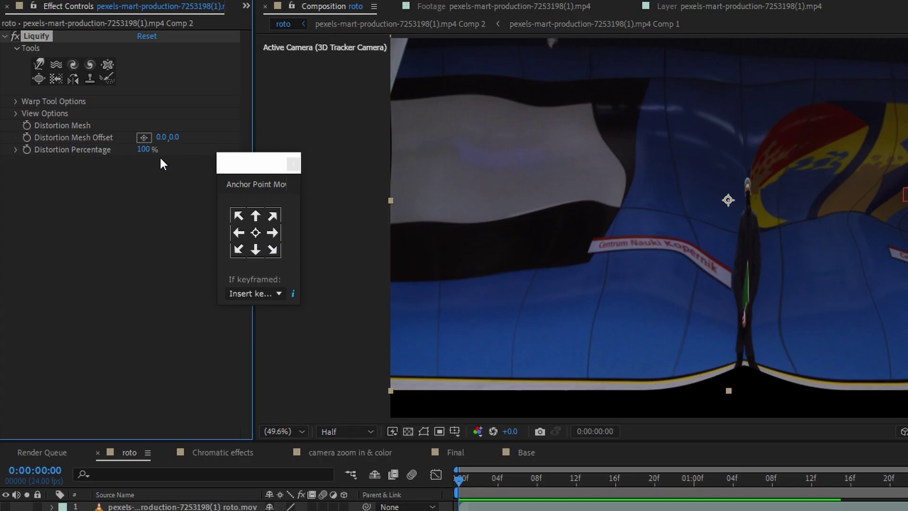
Keyframe the Liquify Distortion Percentage from 0% at the start to 200% at 0:00:03:00.
left_click_drag(143, 149, 199, 149)
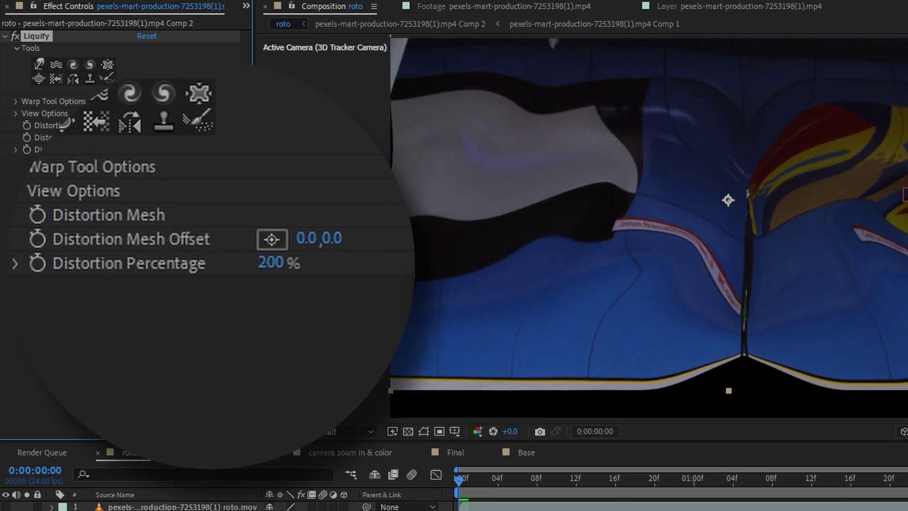
left_click(142, 149)
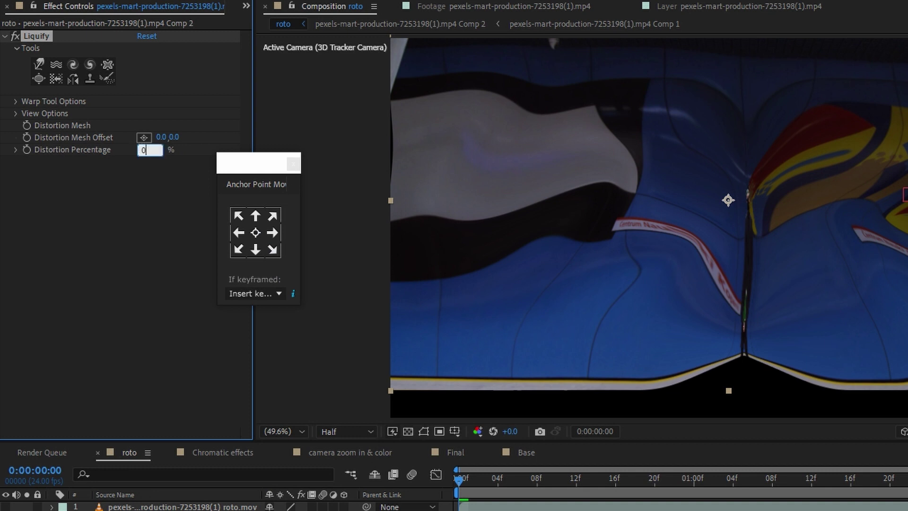
key("Return")
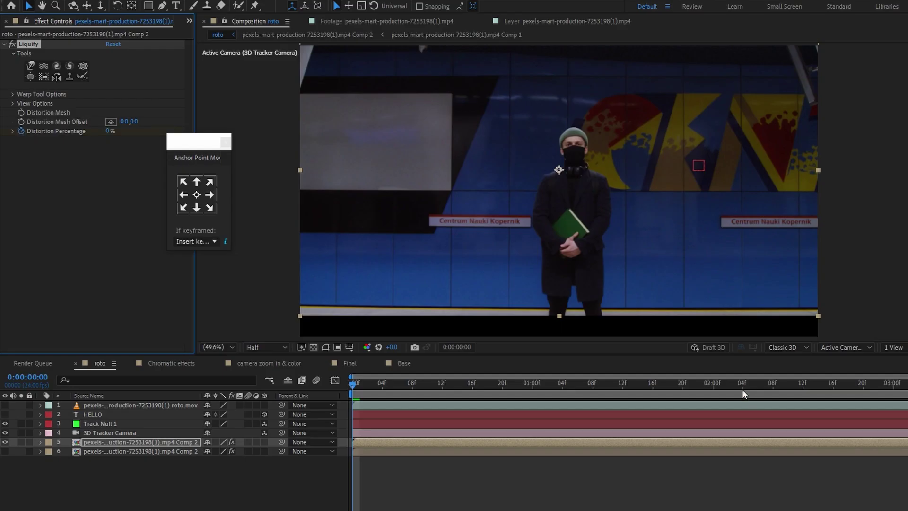
left_click(892, 384)
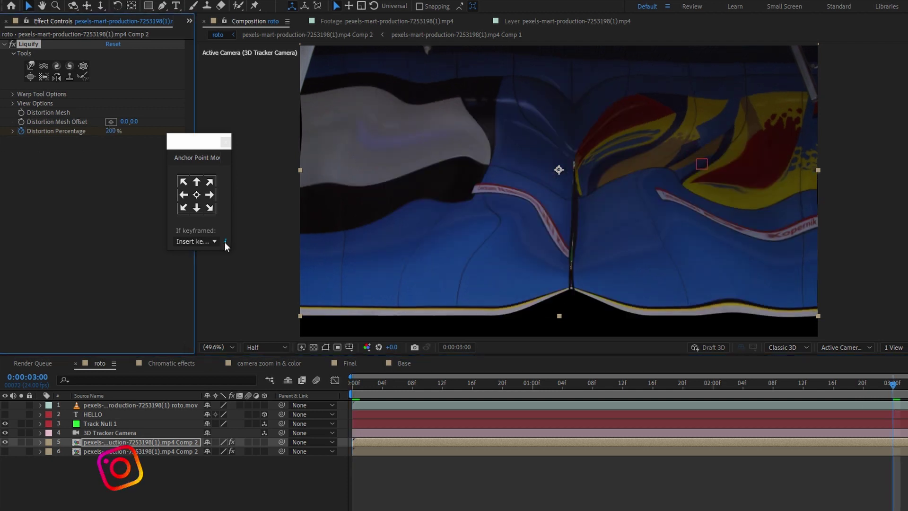
Return to the first frame and preview the Liquify distortion animation.
left_click(353, 385)
left_click(401, 470)
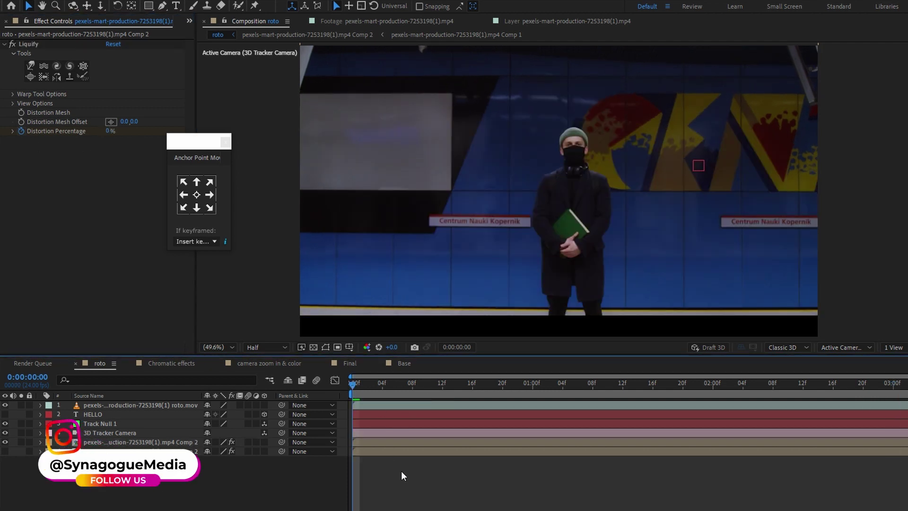
key("space")
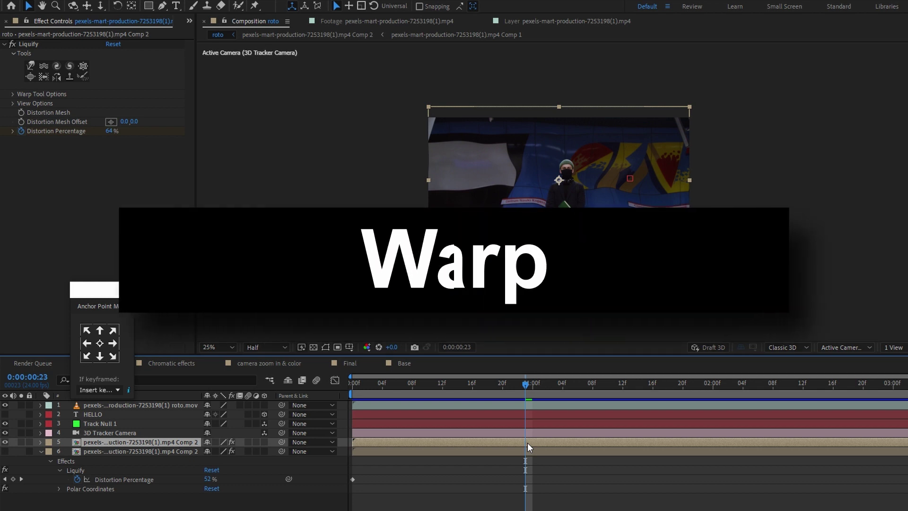
Apply the Warp effect to the liquified background layer and duplicate the effect.
key("ctrl+space")
type("warp")
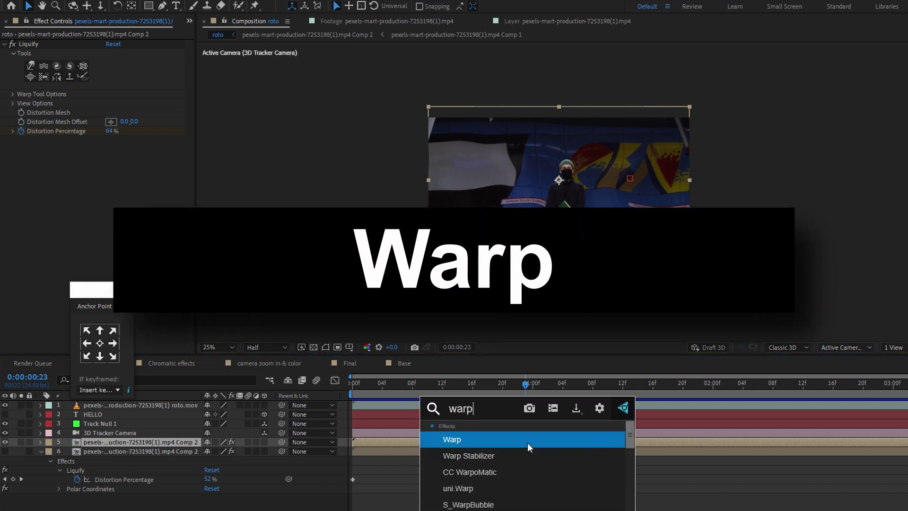
key("Return")
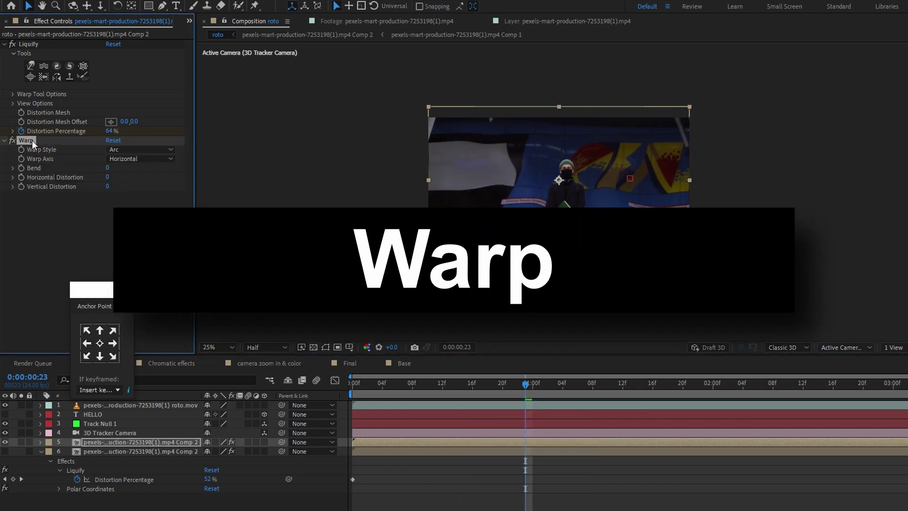
key("ctrl+d")
left_click(27, 141)
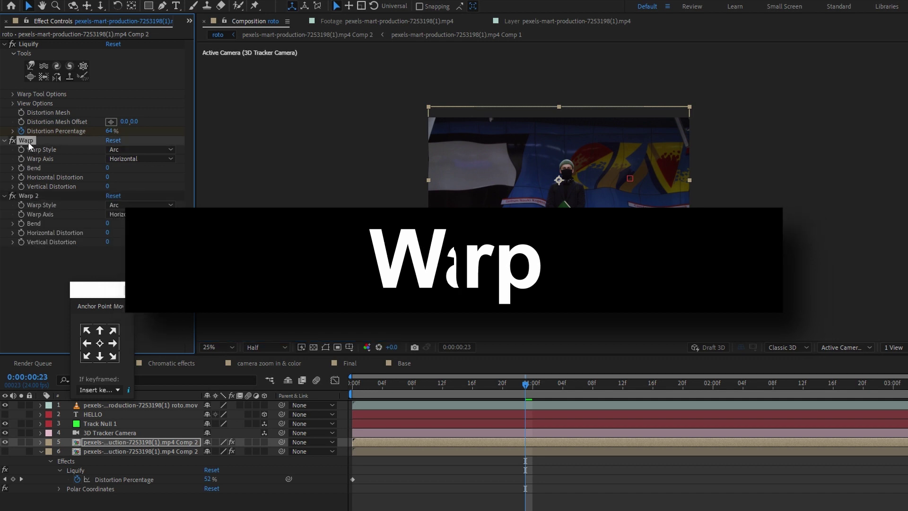
Set the first Warp effect's style to FishEye and keyframe its Bend from 0 at 0:00:00:08 to -100 at 0:00:03:00.
left_click(134, 149)
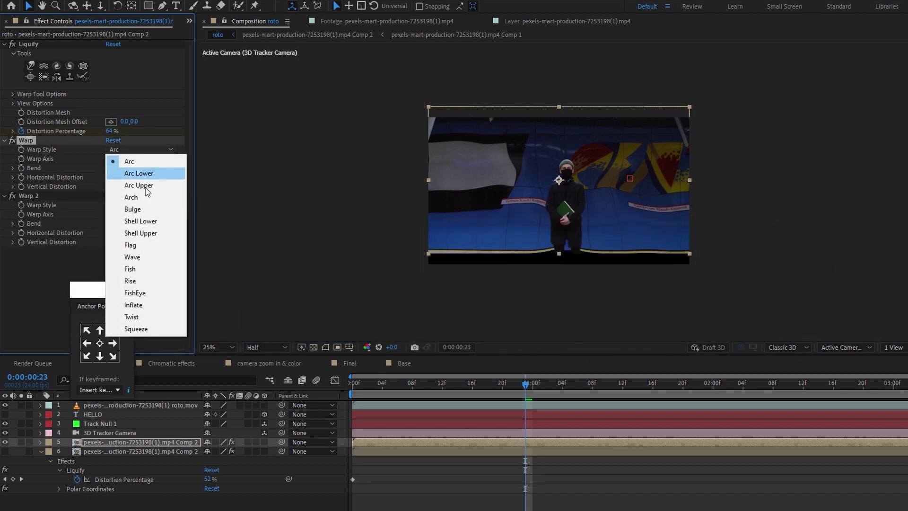
left_click(149, 293)
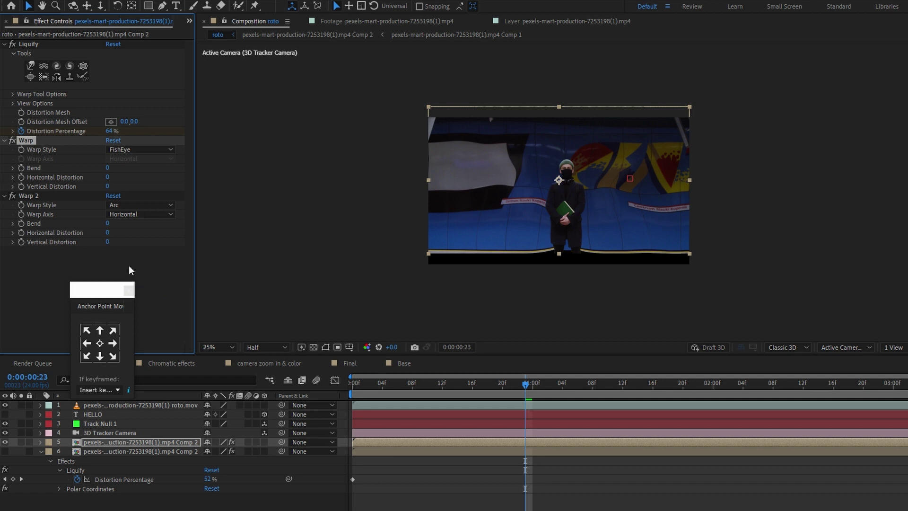
left_click(412, 385)
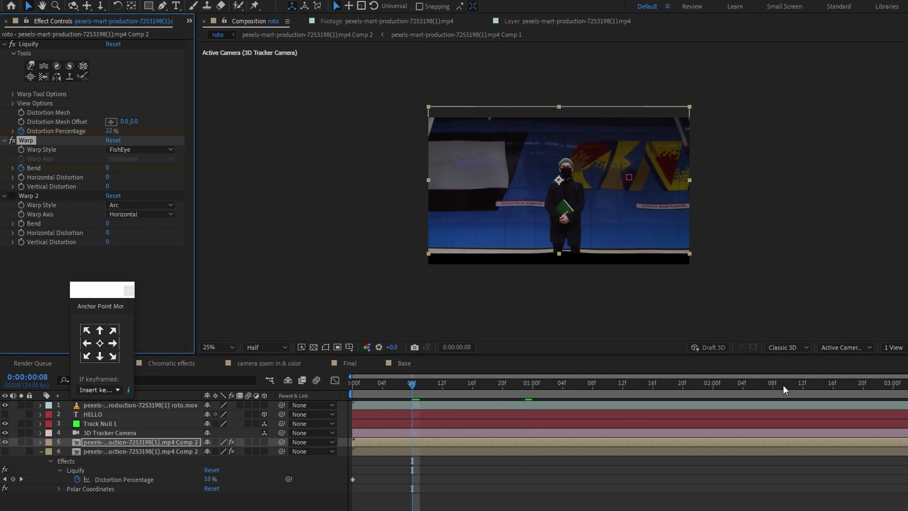
left_click(892, 384)
left_click_drag(108, 168, 45, 167)
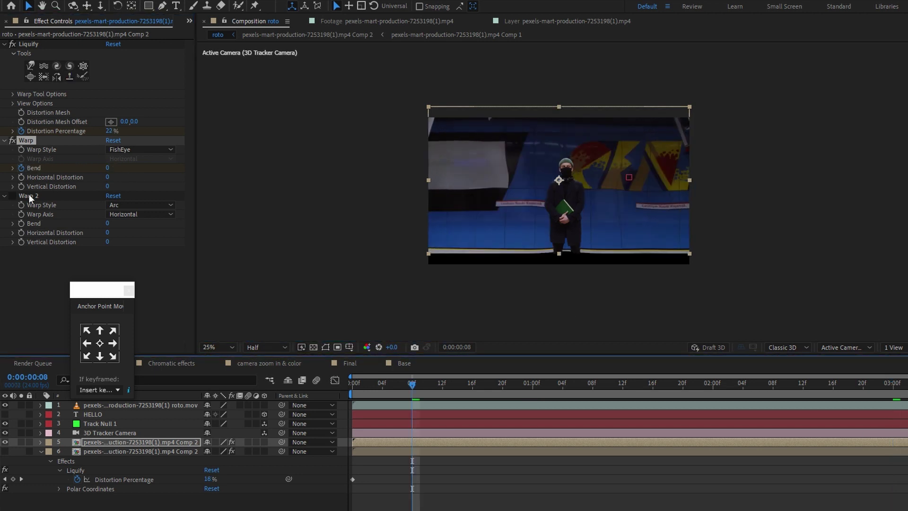
Enable Warp 2 with the Arc style and keyframe its Bend from 0 at 0:00:00:08 to about -40 at 0:00:03:00.
left_click(29, 196)
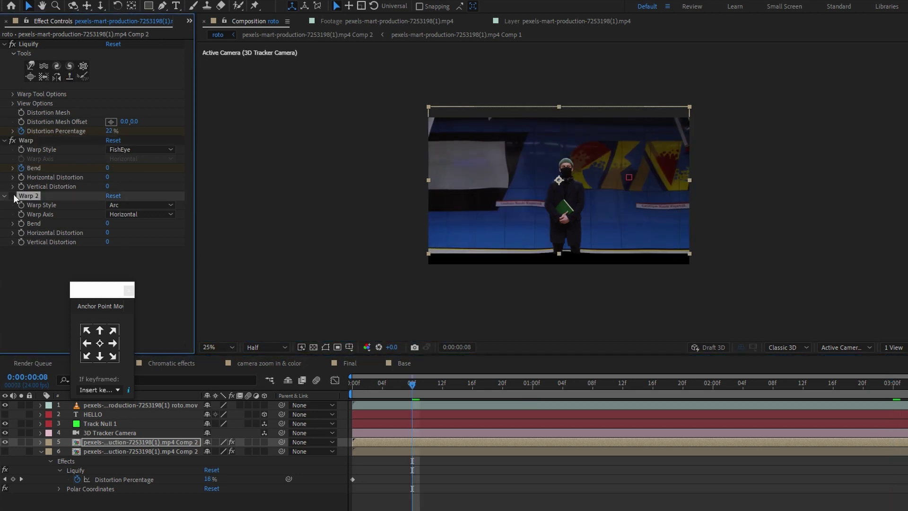
left_click(13, 195)
left_click(120, 208)
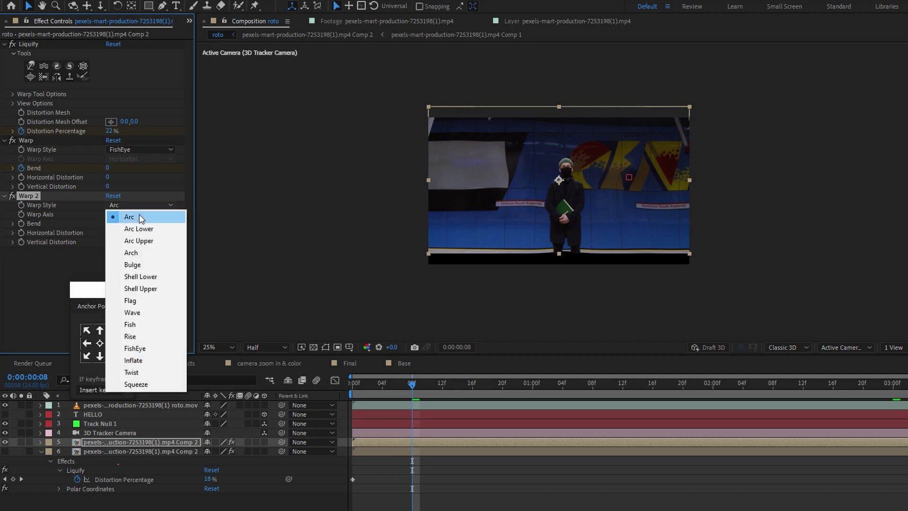
left_click(137, 214)
key("k")
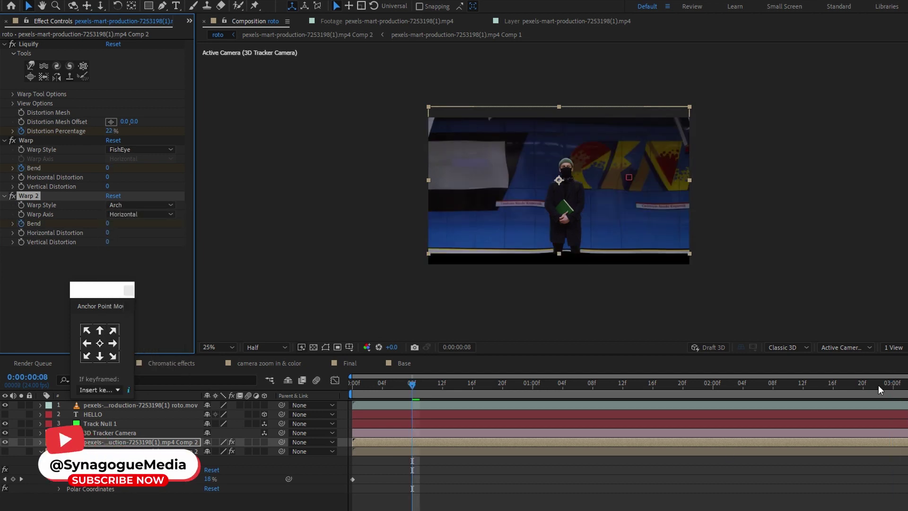
left_click(891, 385)
left_click_drag(108, 224, 94, 223)
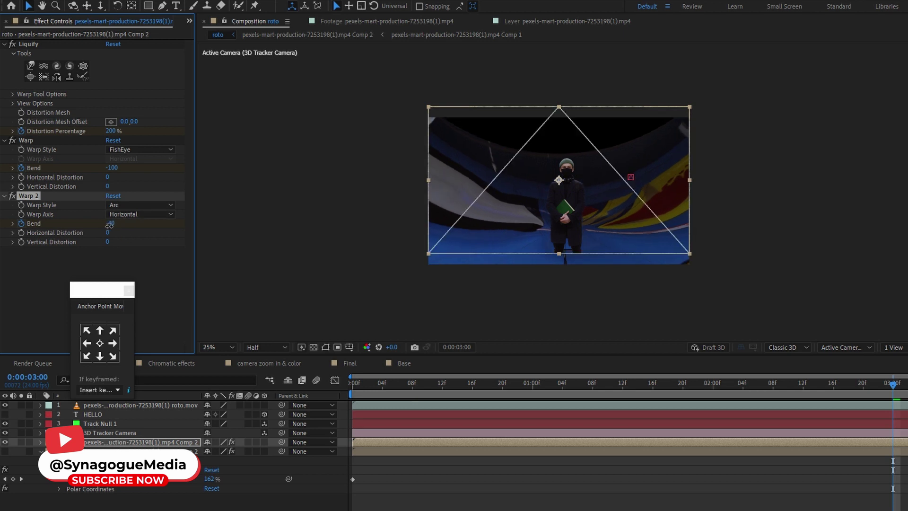
Try weaker Warp 2 Bend values of -29 and -25 at 0:00:03:00.
left_click(110, 223)
type("-")
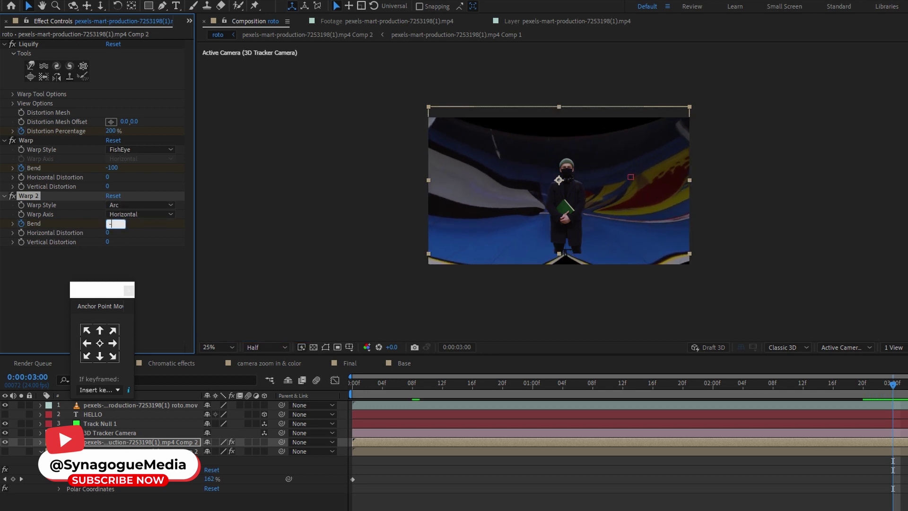
type("29")
key("Return")
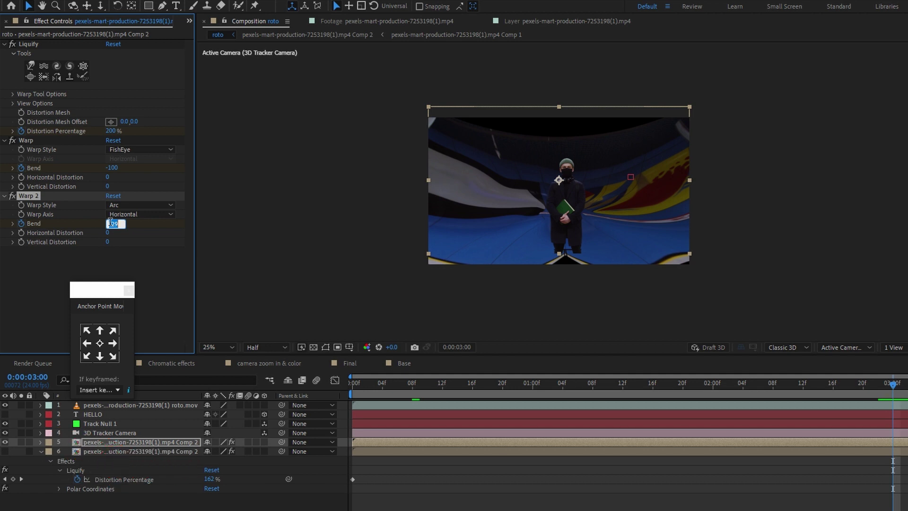
key("Return")
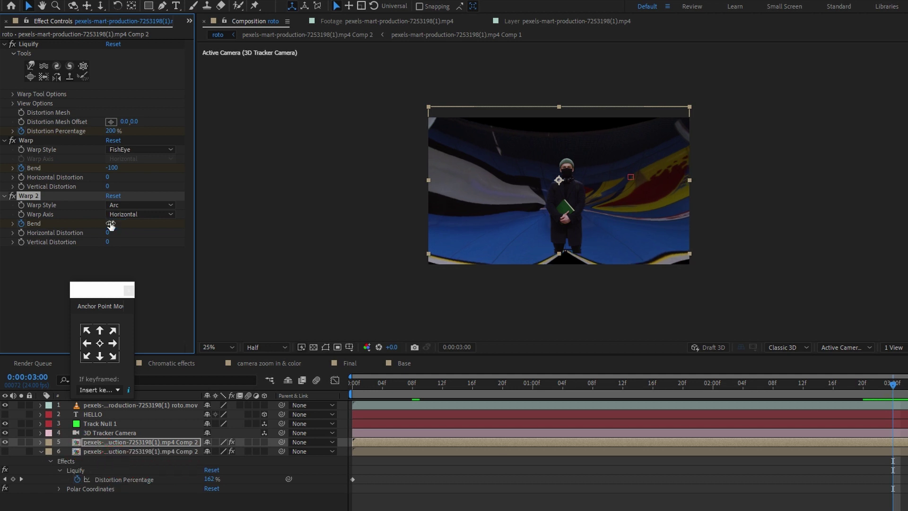
Keyframe the background layer's Position from 960, 460 at 0:00:00:08 to 960, 424 at 0:00:03:00.
left_click(411, 382)
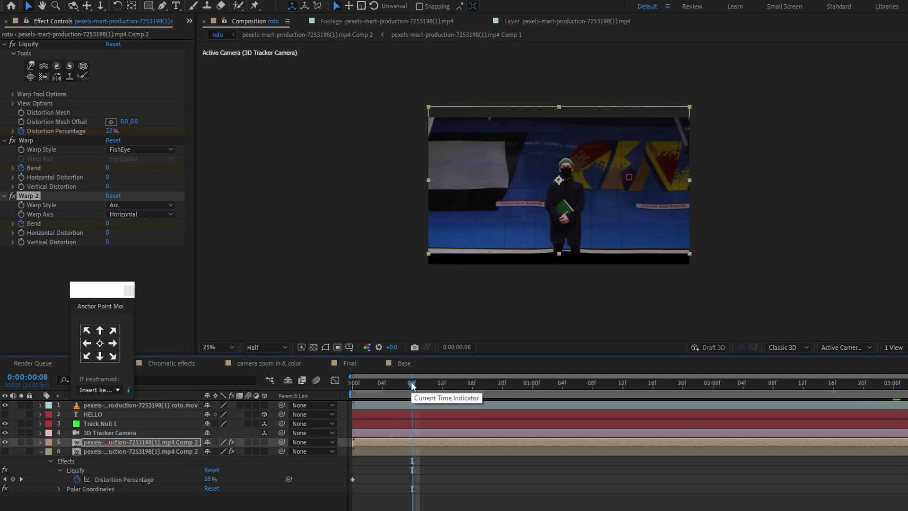
key("p")
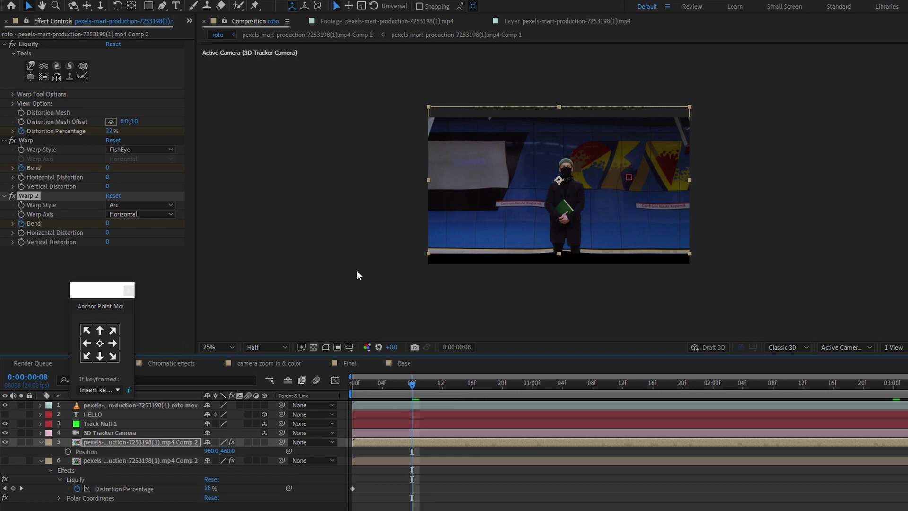
left_click(68, 451)
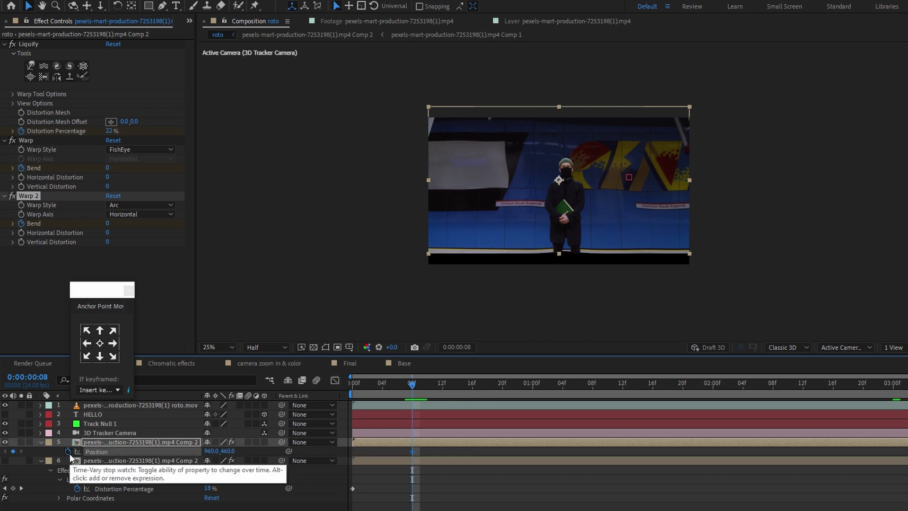
left_click(892, 382)
left_click_drag(625, 189, 625, 178)
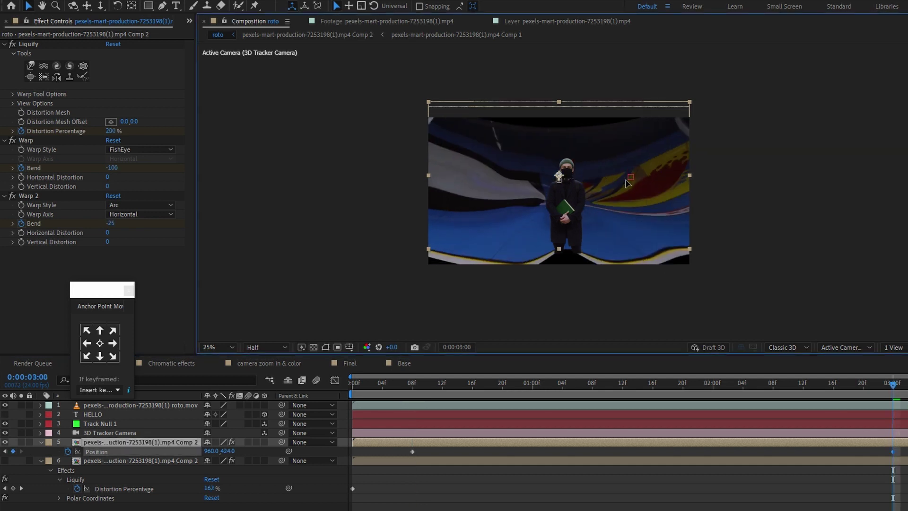
Set Warp 2's Bend to -40 at 0:00:03:00.
left_click(110, 223)
type("-40")
key("Return")
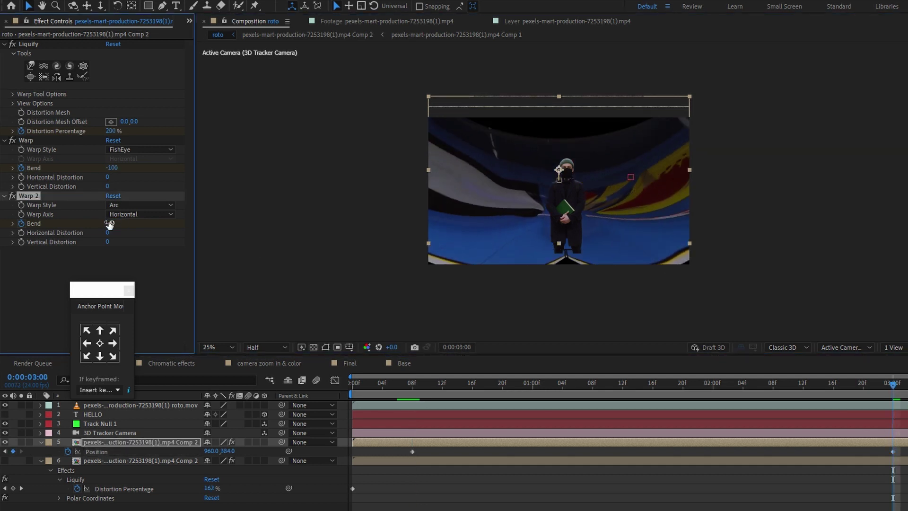
Raise the background layer to Position 960, 304 at the 0:00:03:00 keyframe.
key("shift+Up")
left_click(730, 442)
key("shift+Up")
key("shift+Up")
key("shift+Up")
key("shift+Up")
key("shift+Up")
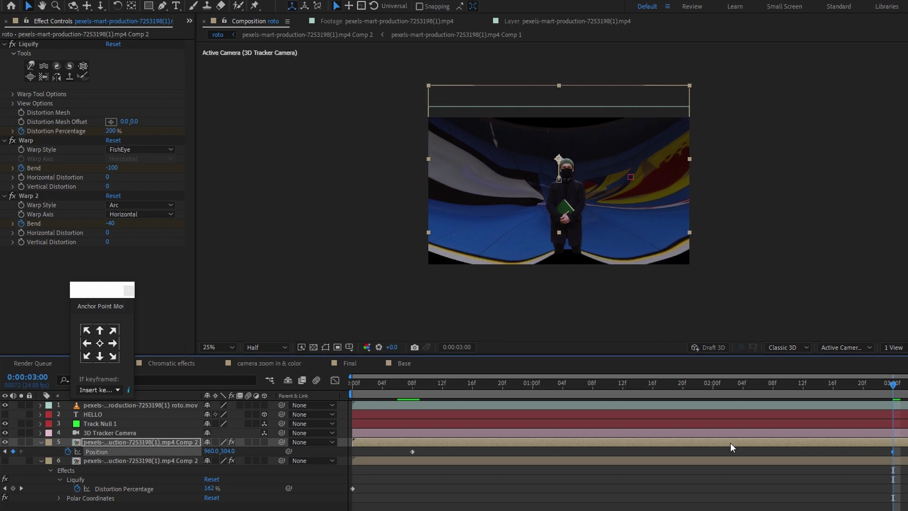
Fit the composition to the viewer, preview the warp animation from the first frame, and collapse the layer properties.
key("F2")
left_click_drag(401, 384, 344, 395)
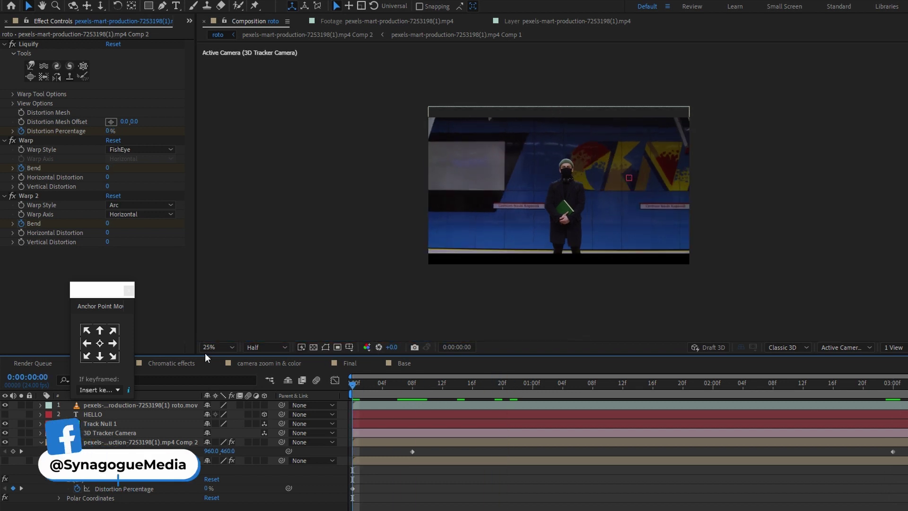
left_click(218, 347)
left_click(226, 154)
key("space")
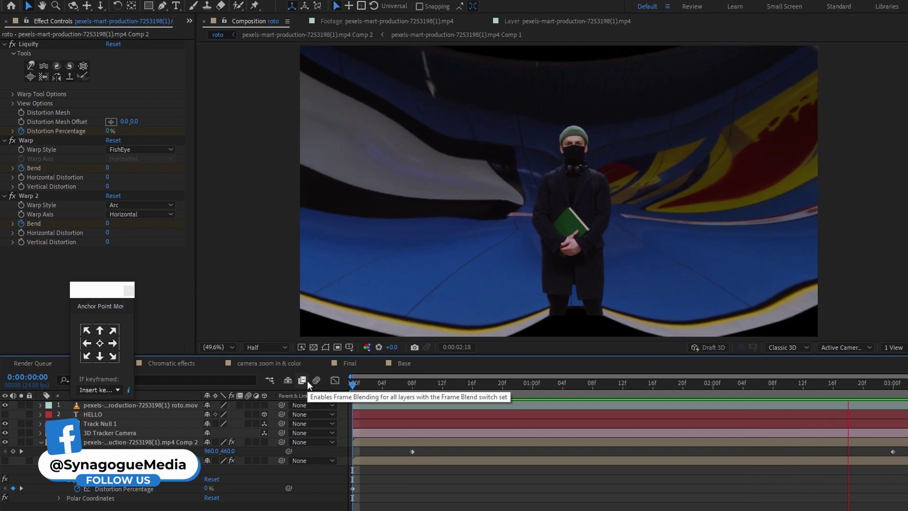
key("space")
key("u")
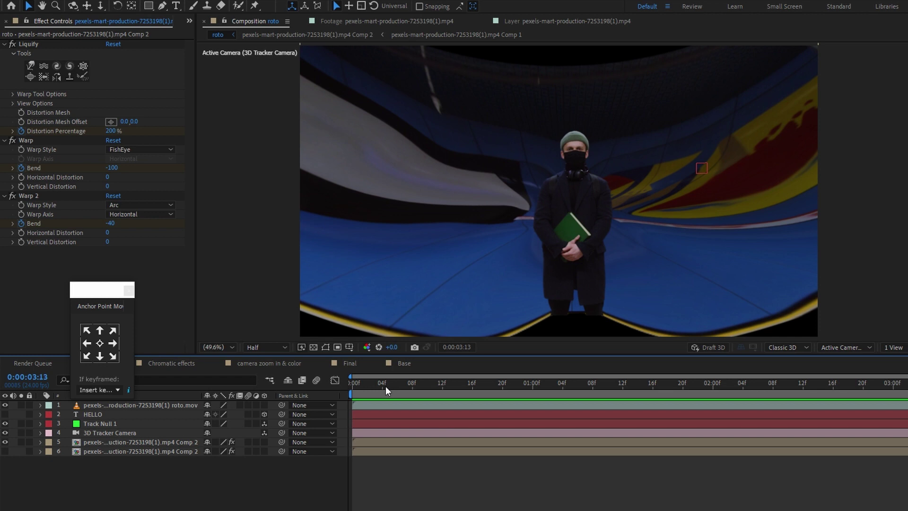
Return to the first frame and add a null object to the roto composition.
left_click_drag(385, 386, 356, 387)
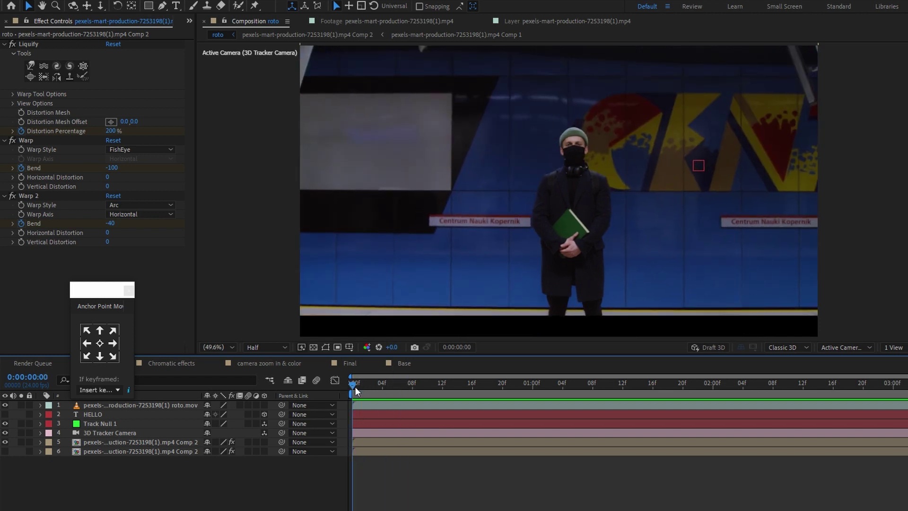
right_click(194, 486)
mouse_move(280, 353)
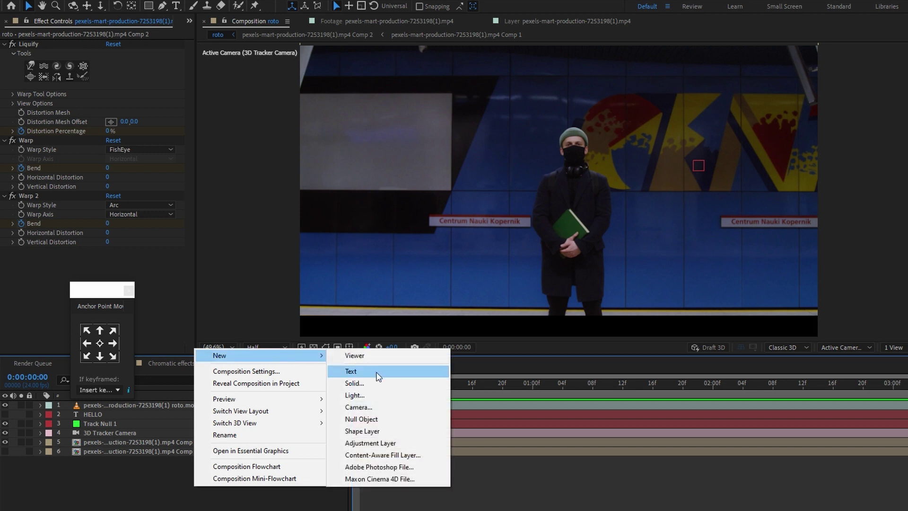
left_click(379, 418)
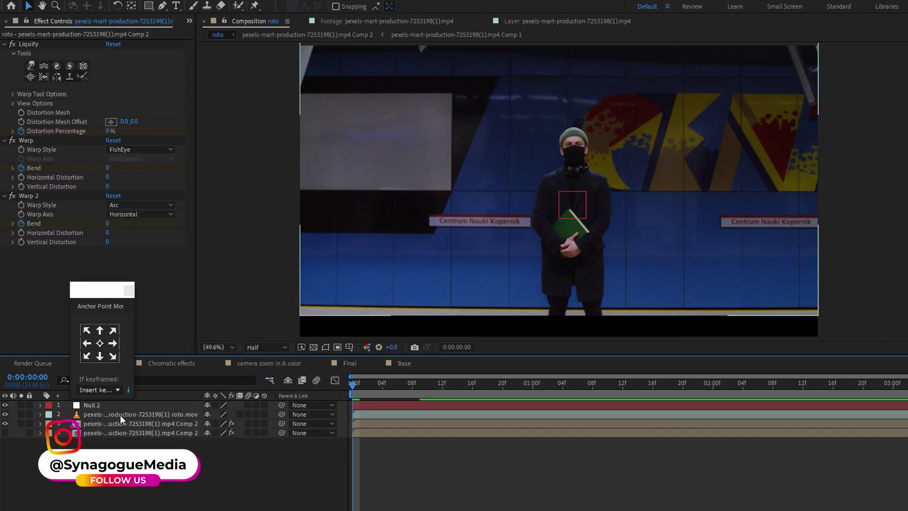
Delete the HELLO, Track Null 1 and 3D Tracker Camera layers, and parent the roto footage and visible background layer to the null.
left_click(120, 414)
left_click(121, 422, "shift")
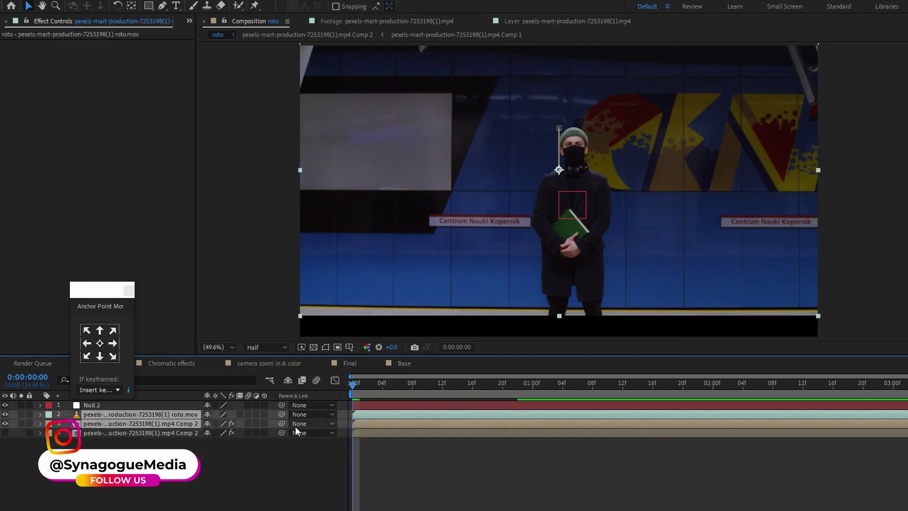
left_click_drag(157, 401, 166, 406)
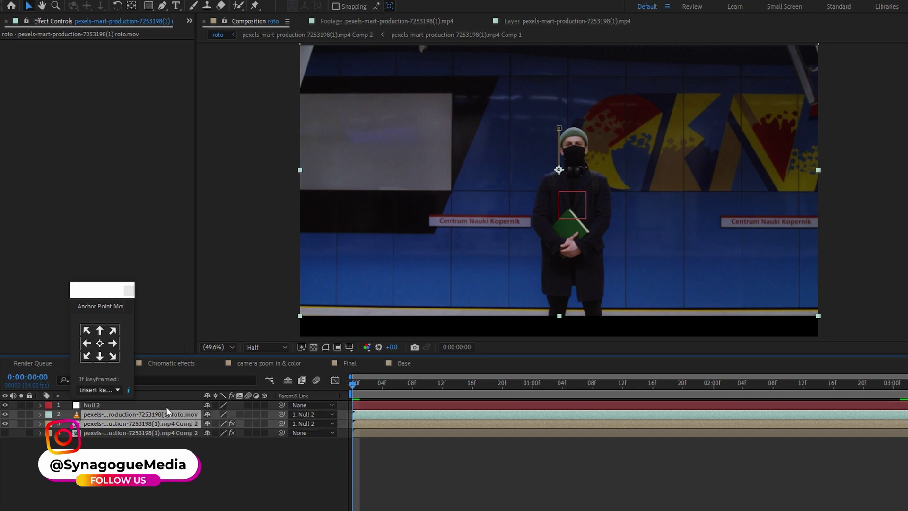
Keyframe the null's Scale from 100% at 0:00:00:08 to 120% at 0:00:03:00.
left_click(160, 405)
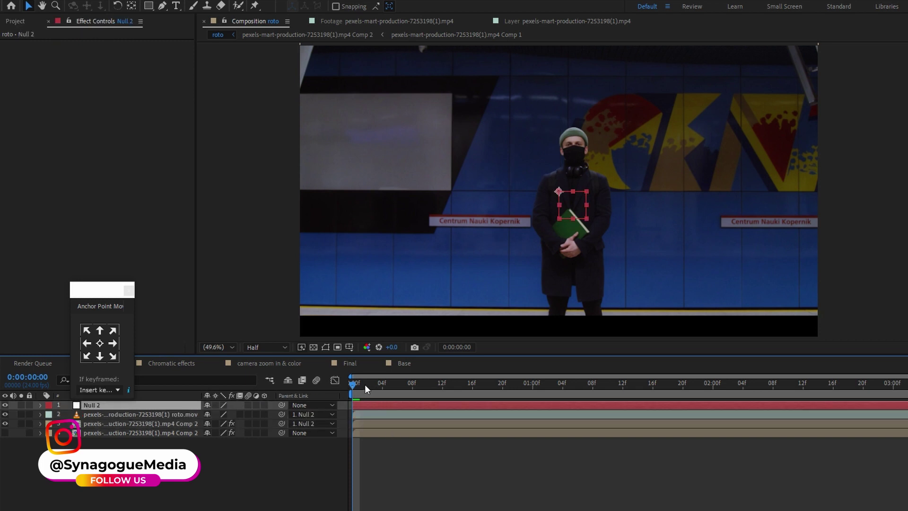
key("s")
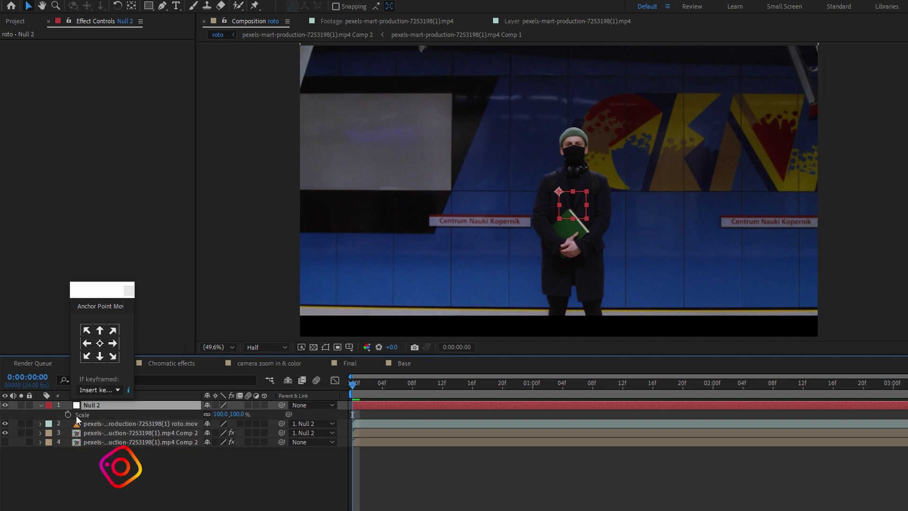
left_click_drag(456, 383, 413, 386)
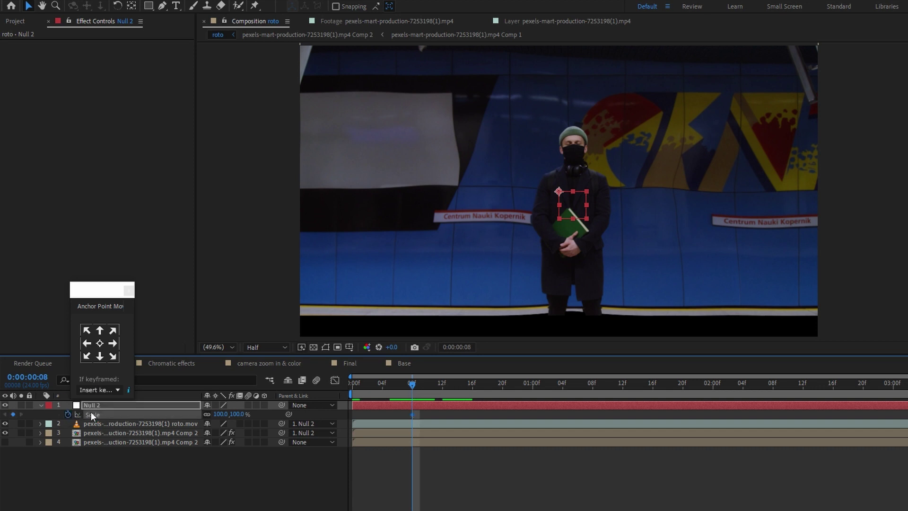
left_click_drag(753, 382, 905, 384)
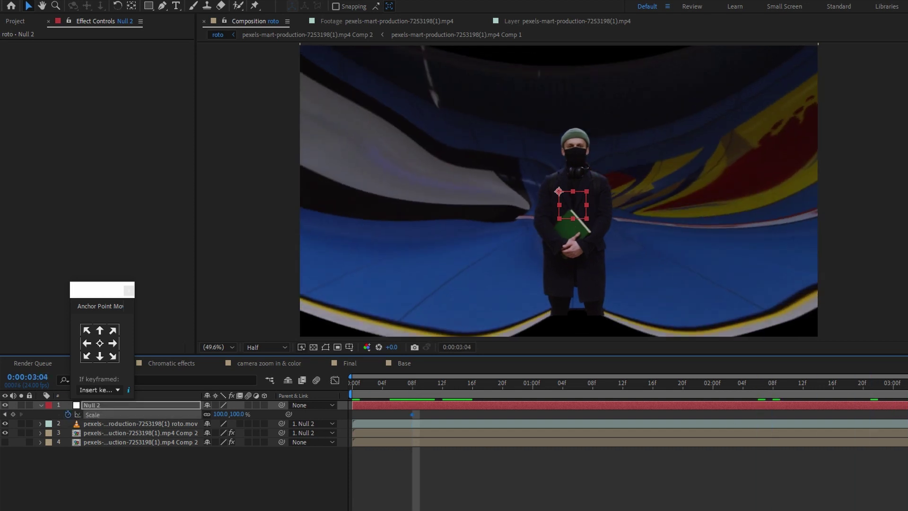
type("150")
key("Return")
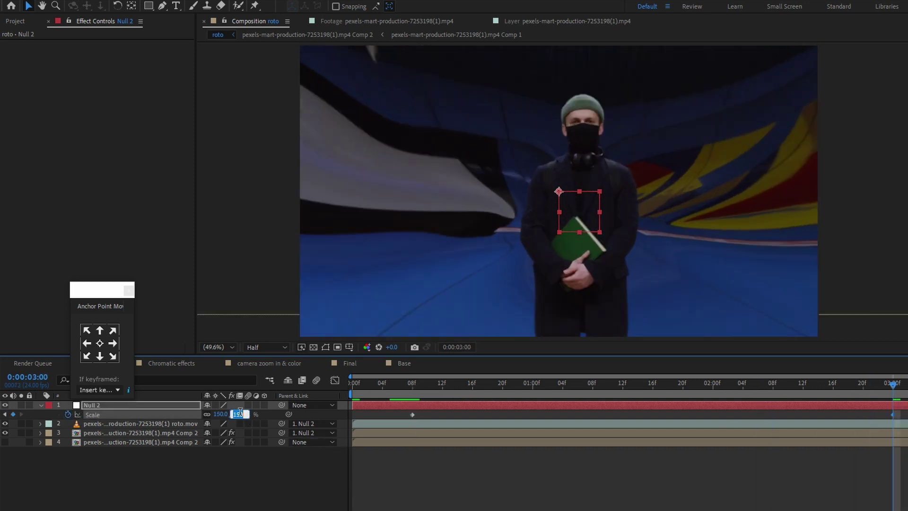
type("120")
key("Return")
Show the title/action safe guides and keyframe the null's Position from 960, 540 at 0:00:00:08 to 940, 540 at 0:00:03:00.
key("apostrophe")
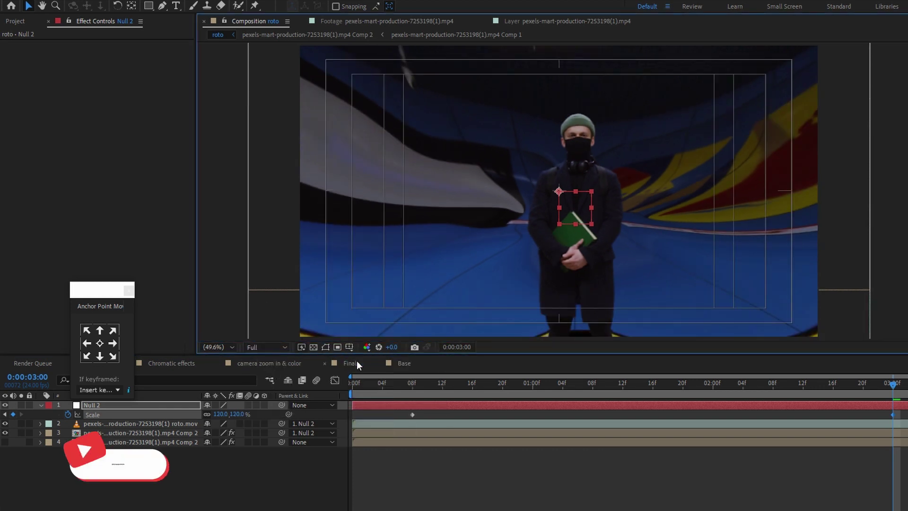
key("shift+p")
left_click(413, 385)
left_click(68, 414)
left_click(894, 385)
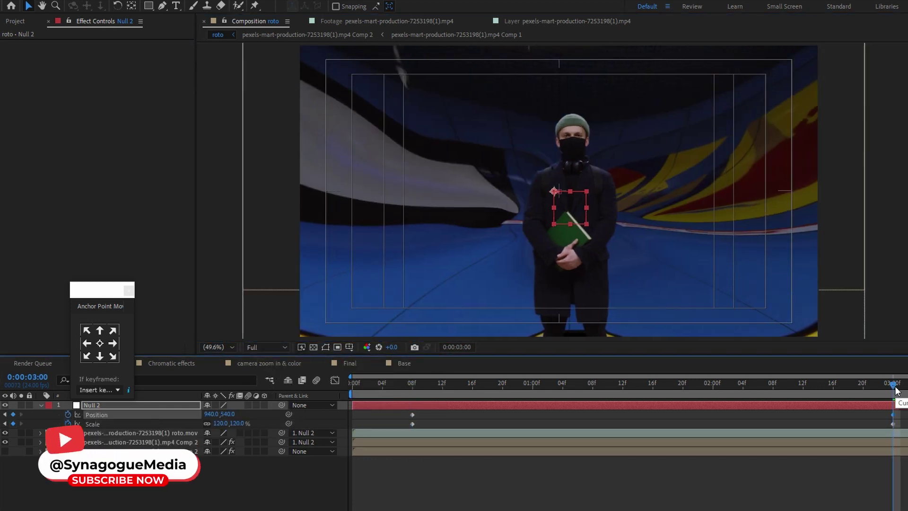
Preview the zoom animation from the first frame at Half resolution.
left_click_drag(893, 386, 335, 402)
left_click(266, 347)
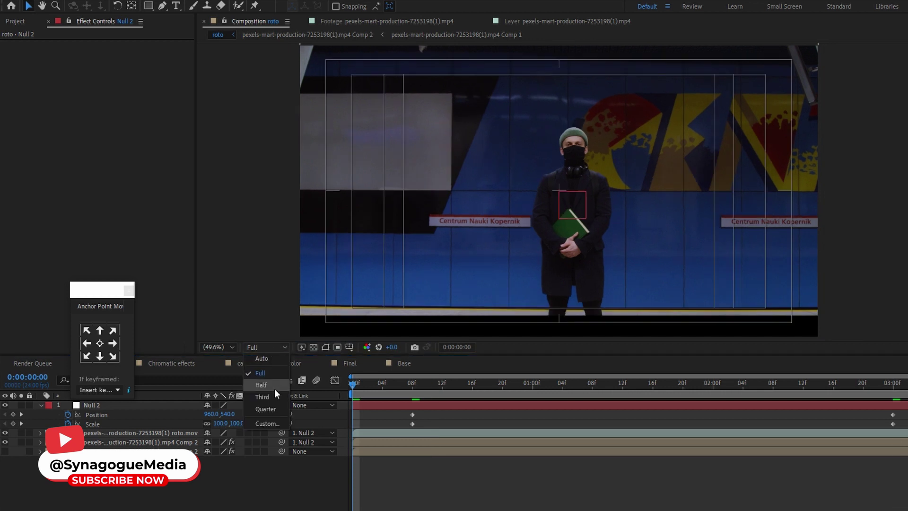
left_click(275, 384)
key("space")
Set the null's Scale to 150% at 0:00:03:00 and move it to about 881.9, 546 to centre the man.
left_click(218, 423)
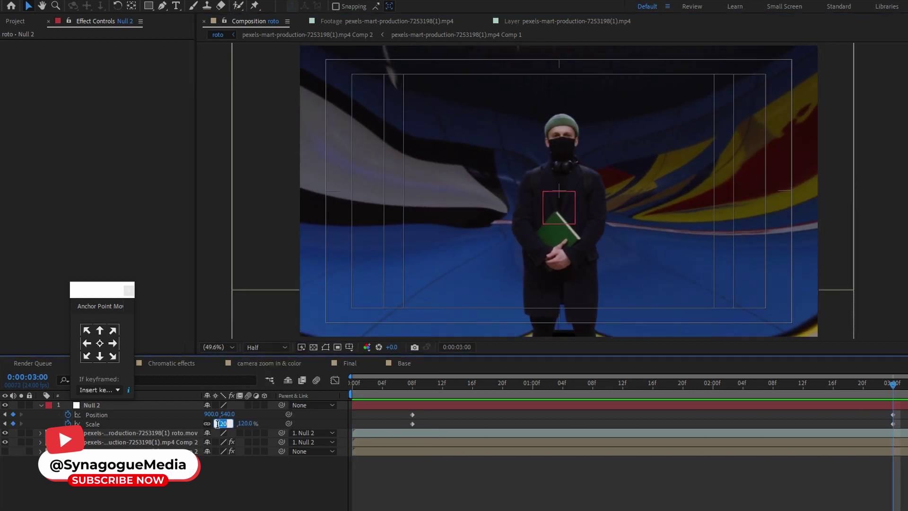
type("150")
key("Return")
left_click_drag(541, 191, 537, 193)
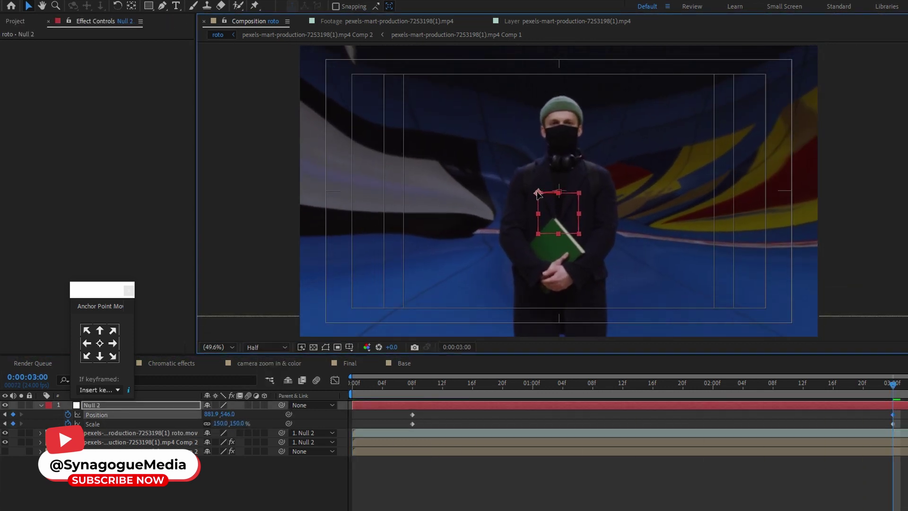
Preview the zoom from 0:00:00:07 and apply keyframe easing to the null's Scale keyframes.
left_click(403, 385)
key("space")
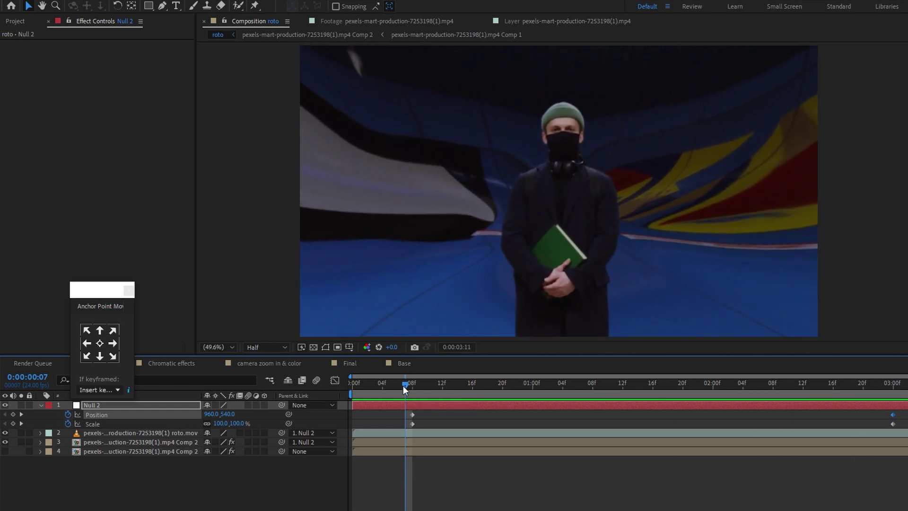
right_click(412, 423)
mouse_move(466, 411)
left_click(602, 477)
left_click(395, 382)
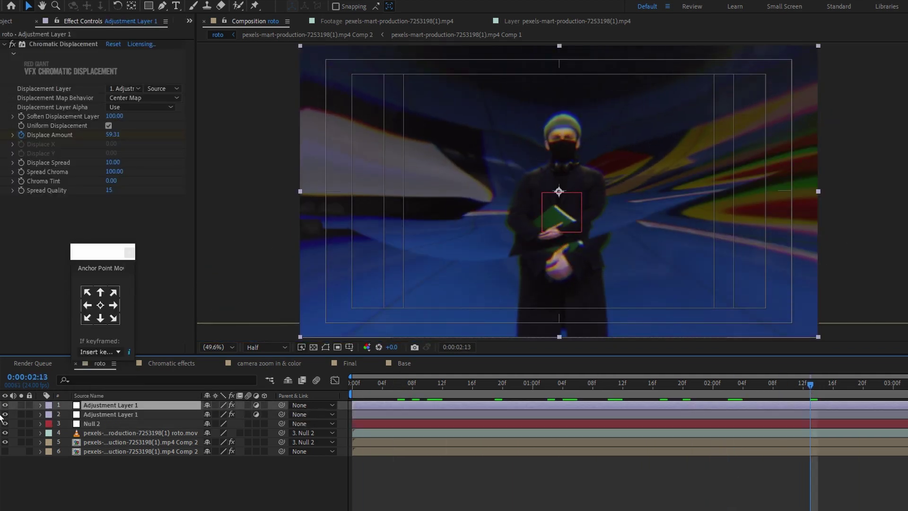
Choose the Displacement Layer for Chromatic Displacement on the uppermost adjustment layer and check the distortion along the timeline.
left_click(124, 89)
left_click(143, 161)
left_click_drag(382, 388, 705, 392)
Move the two chromatic adjustment layers below the roto footage layer so only the background is affected, and scrub through the result.
left_click(137, 414, "shift")
left_click_drag(134, 414, 132, 434)
left_click(155, 473)
left_click_drag(416, 387, 841, 389)
Set the null's Scale to 200% at 0:00:03:00, shift it slightly down to reframe the man, and preview from the first frame.
left_click(886, 405)
key("u")
key("j")
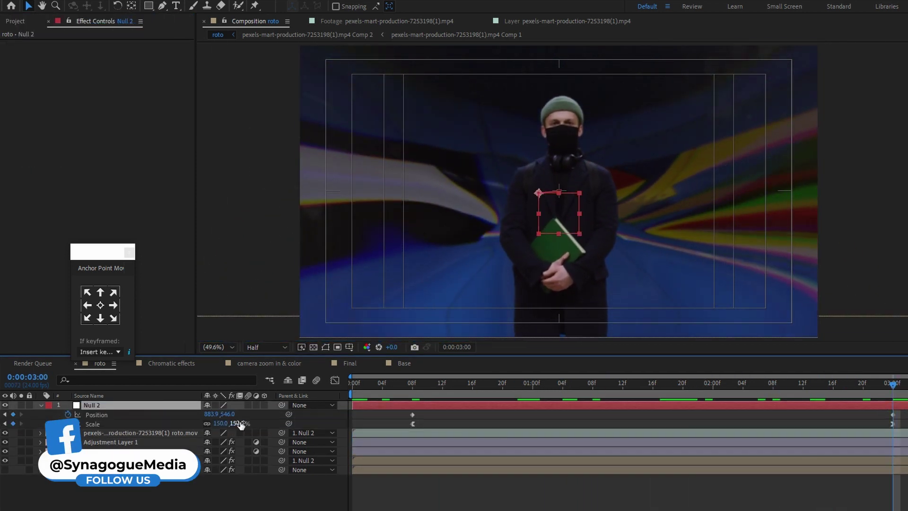
left_click(239, 423)
type("200")
key("Return")
left_click_drag(538, 192, 536, 203)
left_click(353, 392)
key("space")
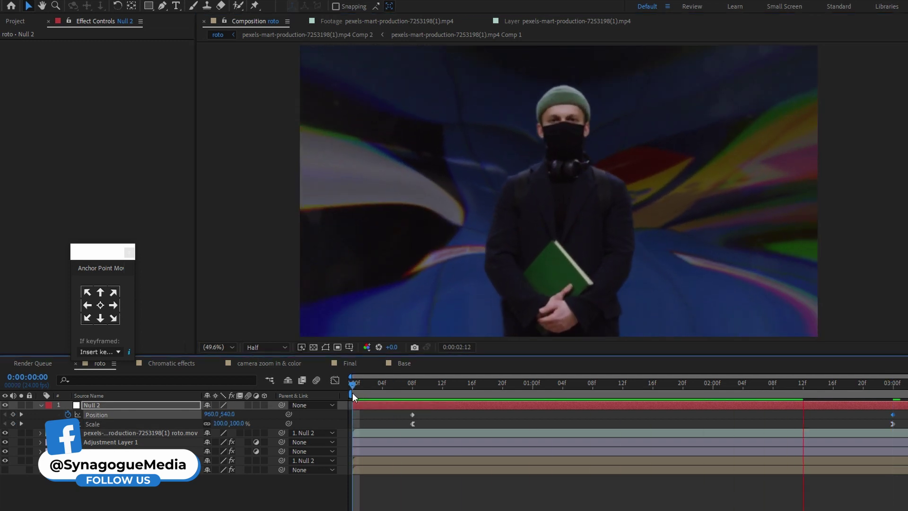
Compare the background around 0:00:00:13 with the chromatic adjustment layers hidden and shown, and scrub through the effect.
left_click(451, 385)
left_click(6, 451)
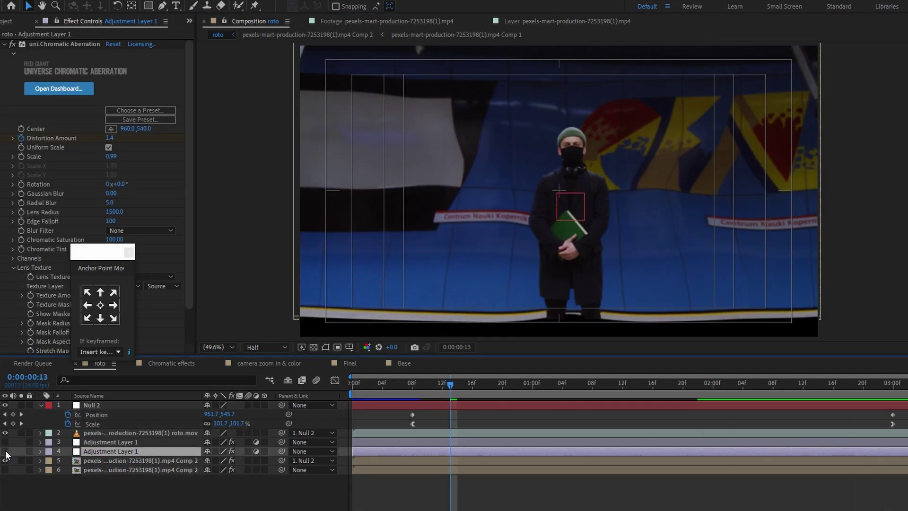
left_click(6, 451)
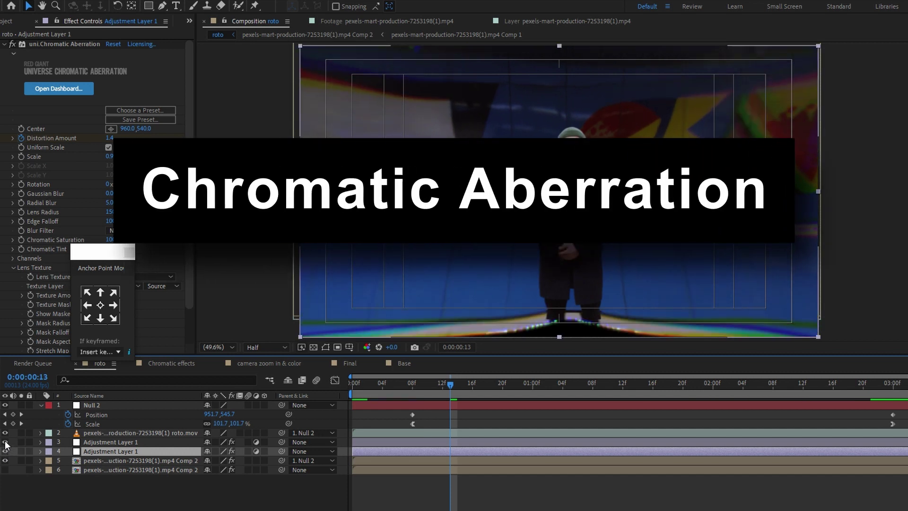
left_click(329, 496)
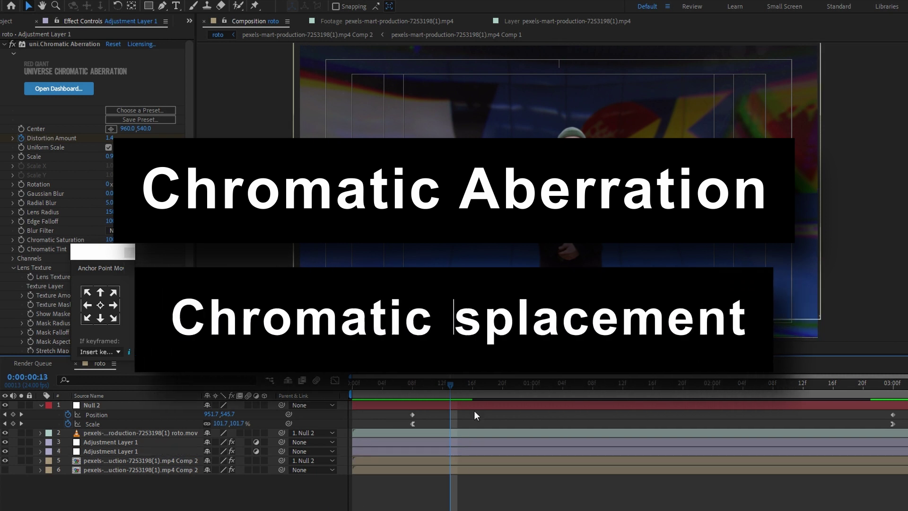
left_click(462, 387)
left_click_drag(462, 387, 713, 390)
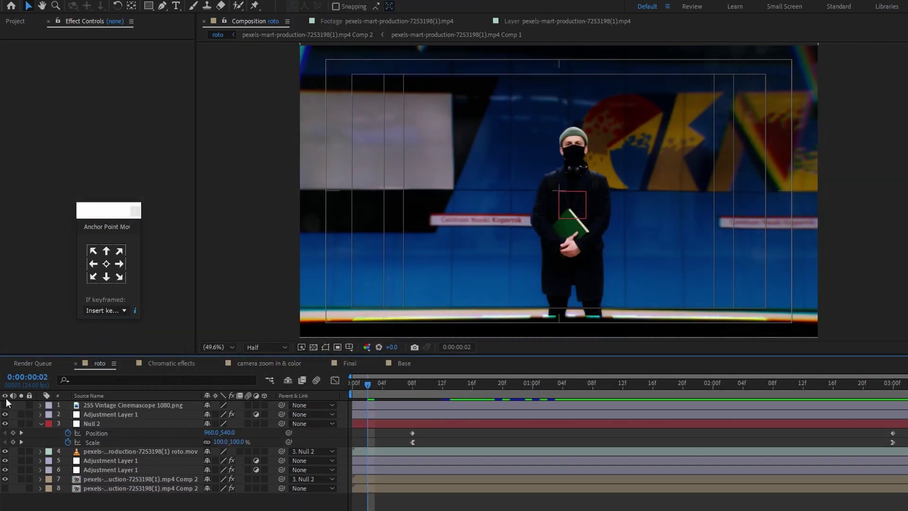
Show the 255 Vintage Cinemascope 1080.png letterbox and use the Fuji ETERNA 250D Creative Look in the adjustment layer's Lumetri Color effect.
left_click(12, 64)
left_click(149, 81)
left_click(211, 46)
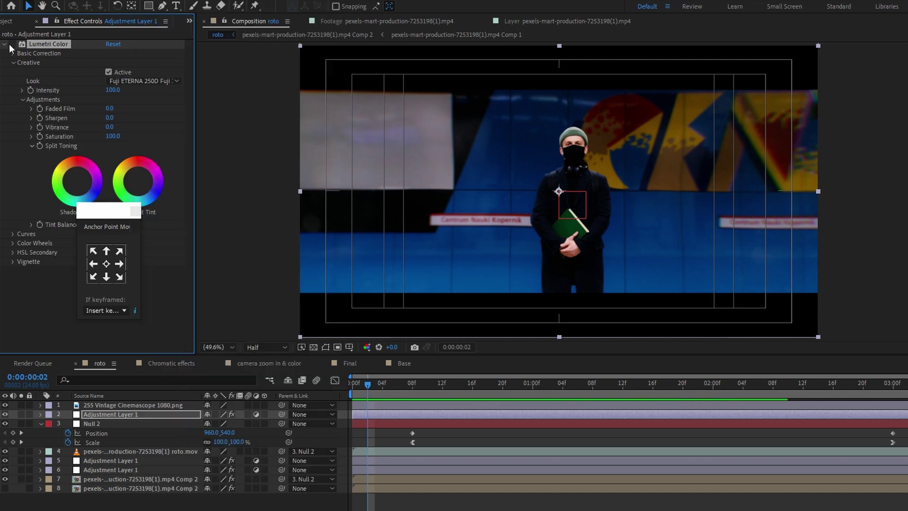
Select the letterbox layer, return to the first frame and save the project.
left_click(99, 405)
left_click(359, 359)
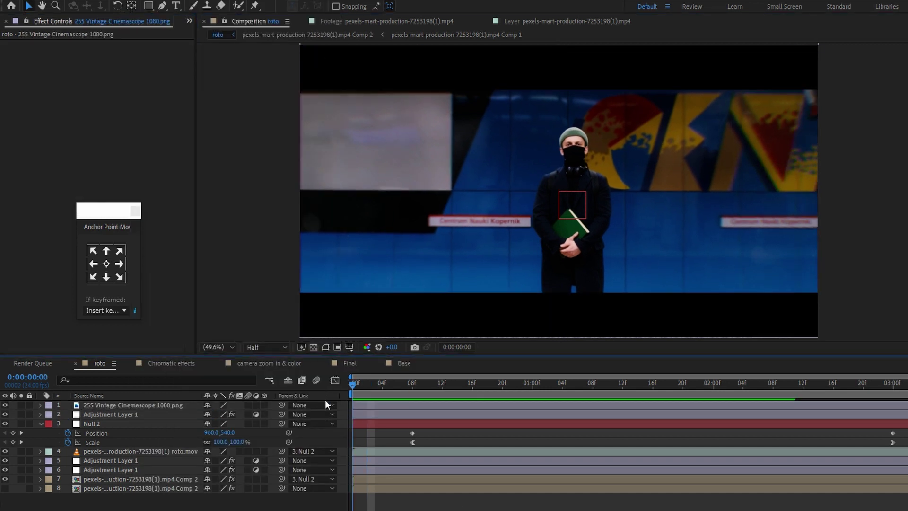
key("Home")
key("ctrl+s")
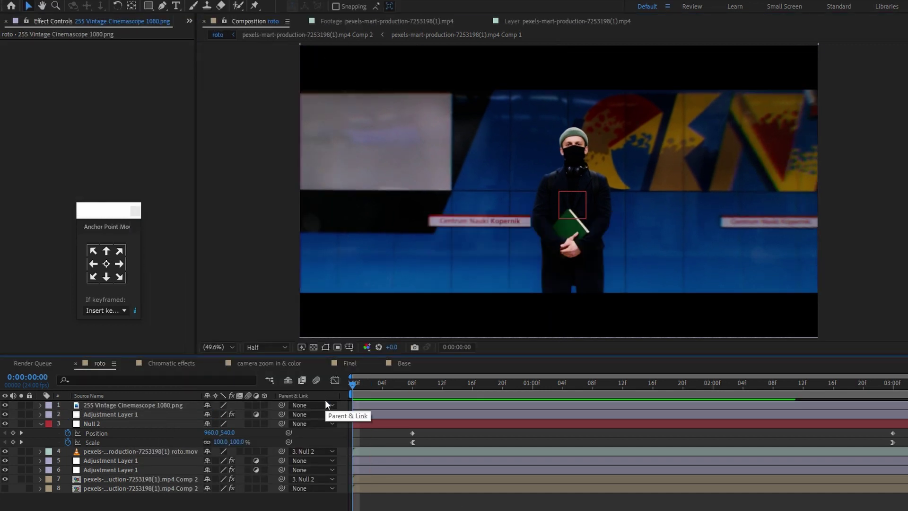